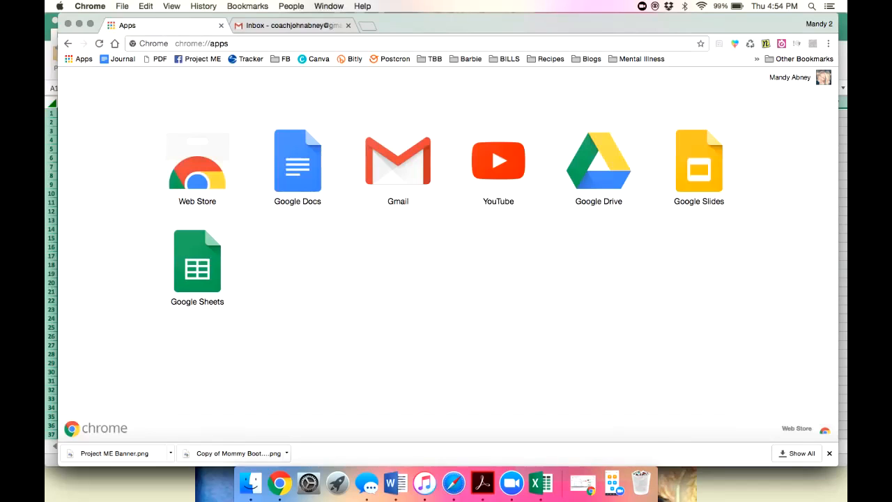
Search Google for 'streak ext' and open the Streak CRM for Gmail store listing.
{"action": "key", "text": "super+l"}
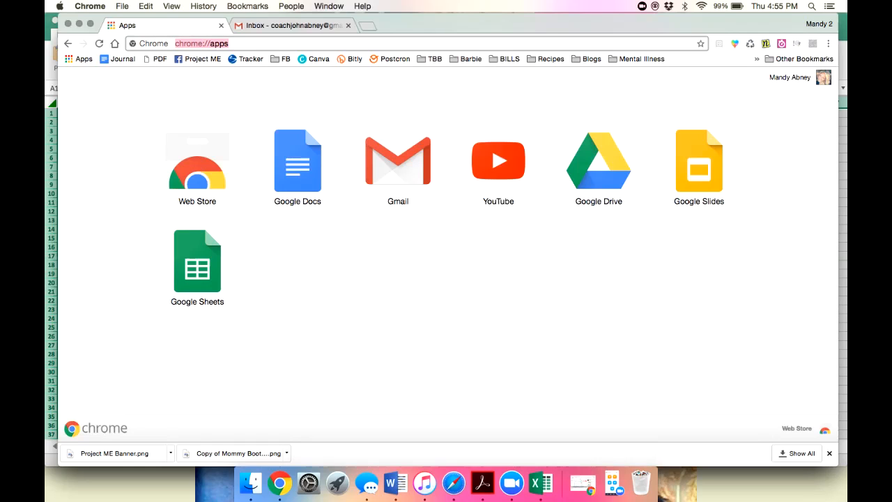
{"action": "type", "text": "streak ext"}
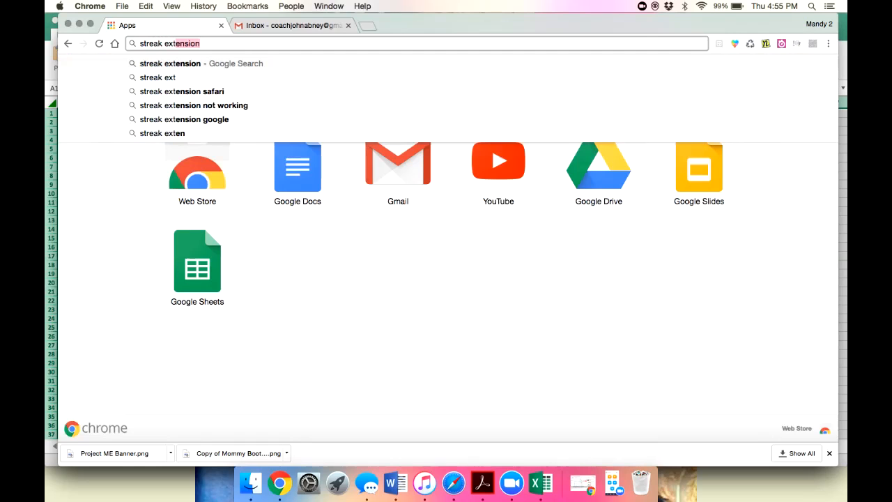
{"action": "key", "text": "Return"}
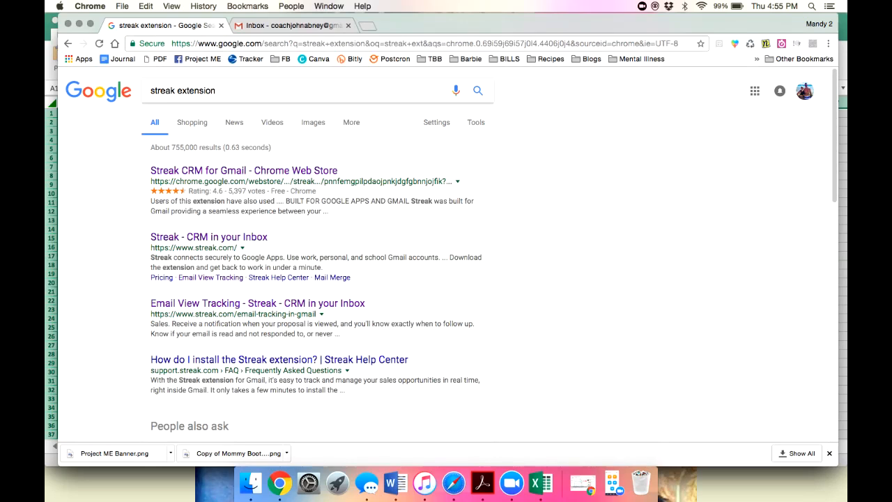
{"action": "left_click", "coordinate": [244, 170]}
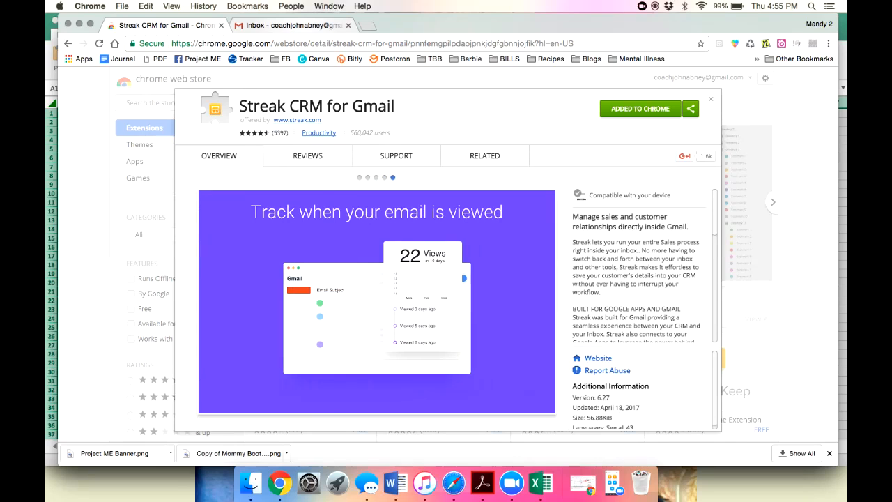
Switch to the Gmail inbox tab.
{"action": "left_click", "coordinate": [293, 25]}
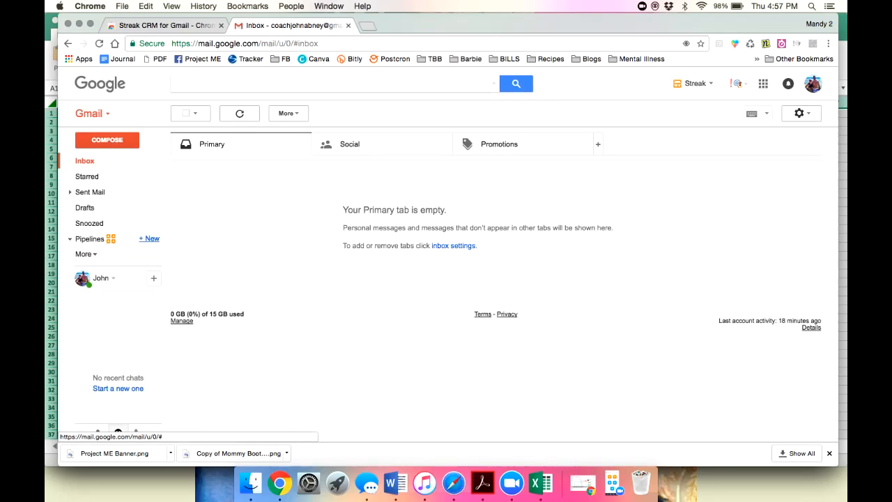
Create a shared Sales / CRM pipeline from the template with seven stages.
{"action": "left_click", "coordinate": [150, 239]}
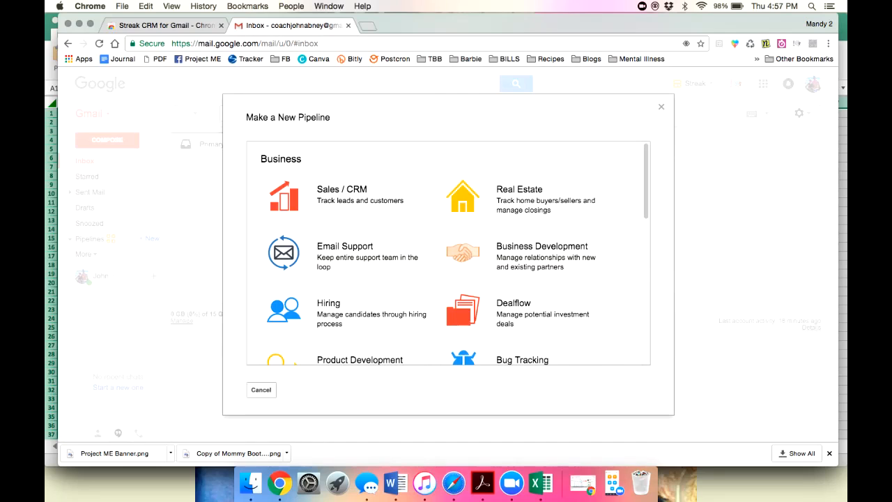
{"action": "left_click", "coordinate": [341, 194]}
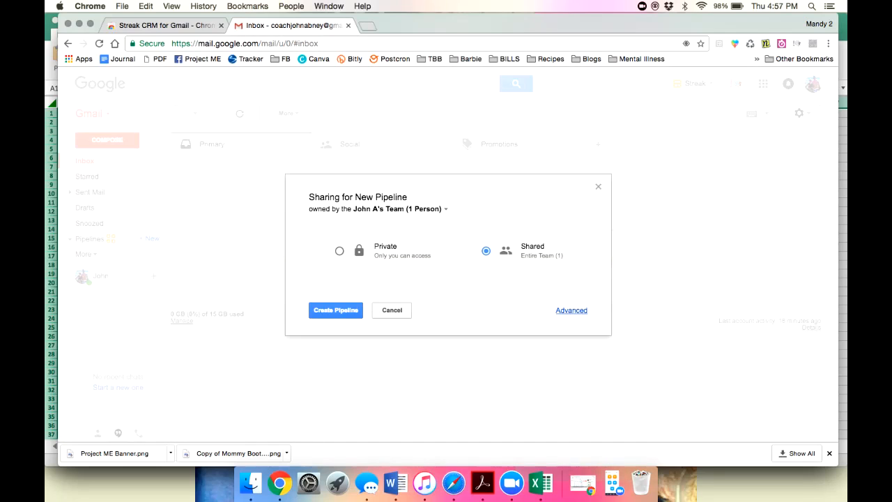
{"action": "left_click", "coordinate": [336, 310]}
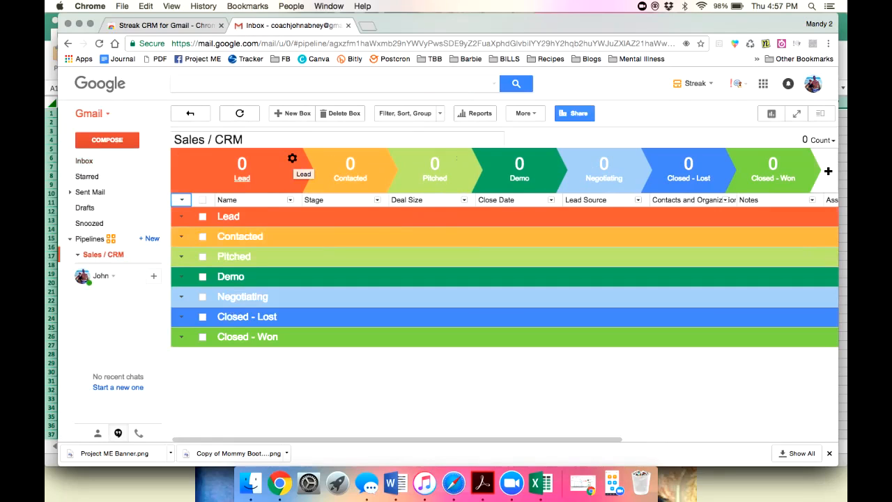
{"action": "left_click", "coordinate": [292, 158]}
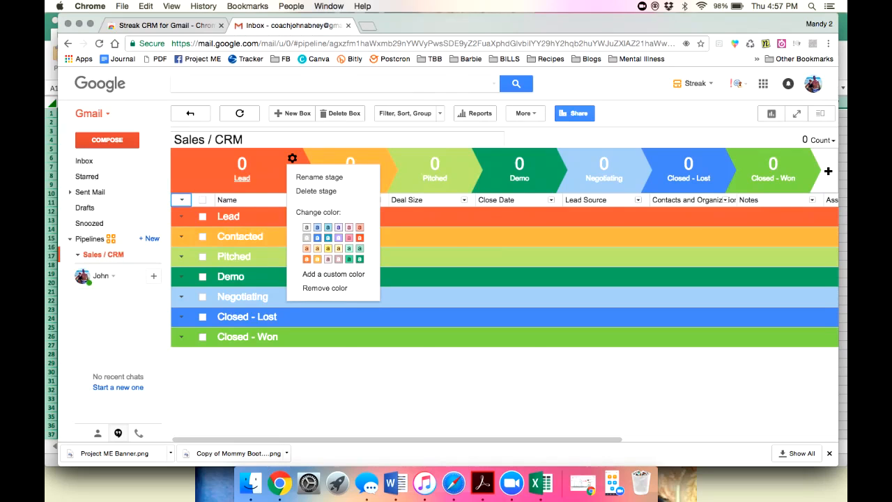
{"action": "left_click", "coordinate": [333, 274]}
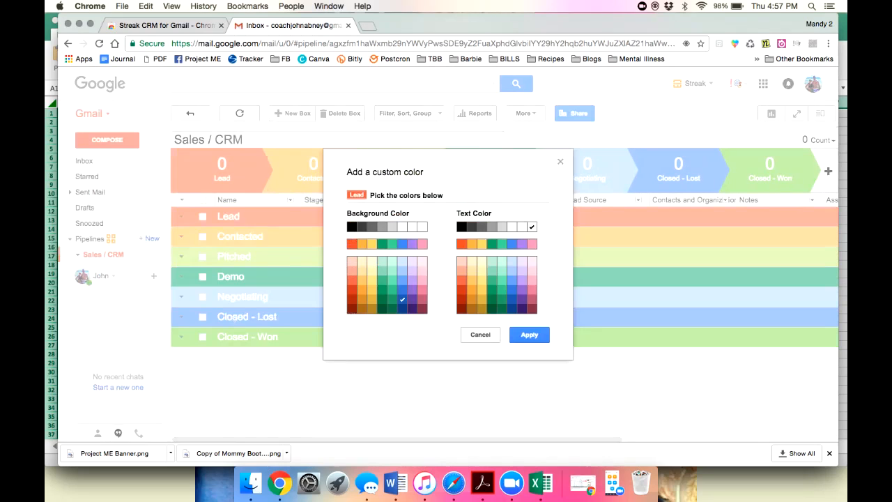
{"action": "left_click", "coordinate": [480, 334]}
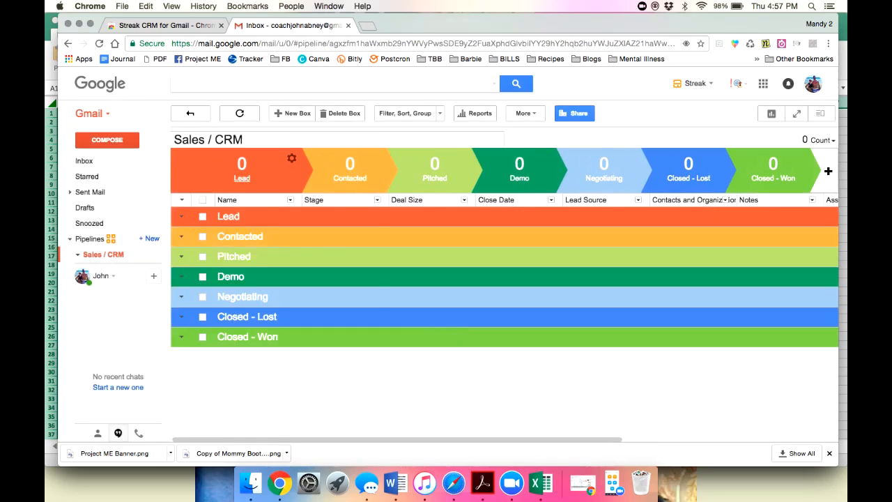
{"action": "left_click", "coordinate": [292, 159]}
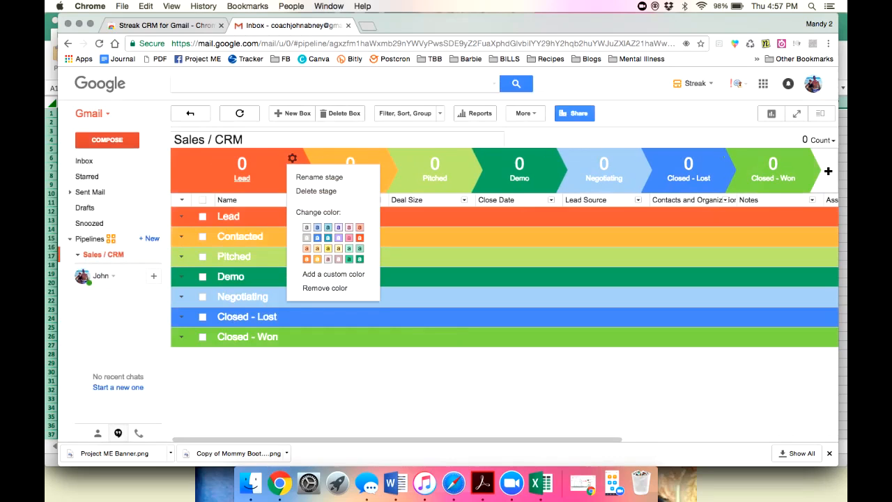
{"action": "left_click", "coordinate": [208, 139]}
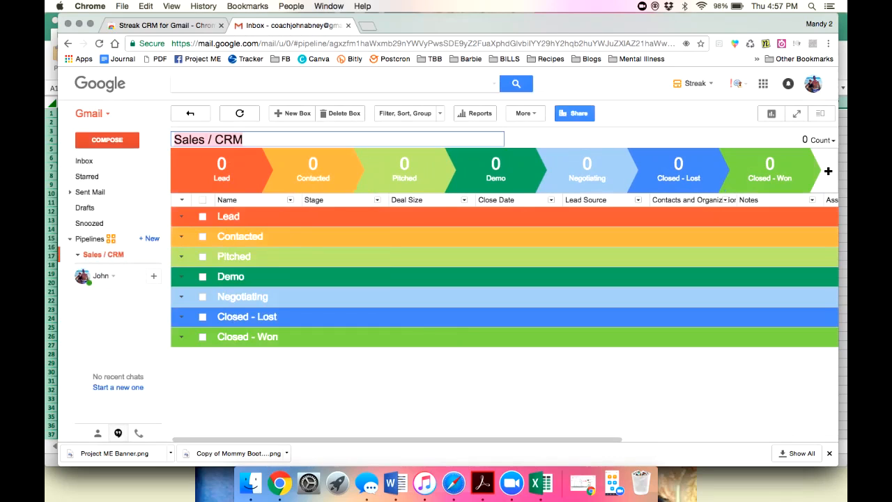
Name the pipeline 'Customers' and rename the Lead stage to 'Leads'.
{"action": "type", "text": "Customers"}
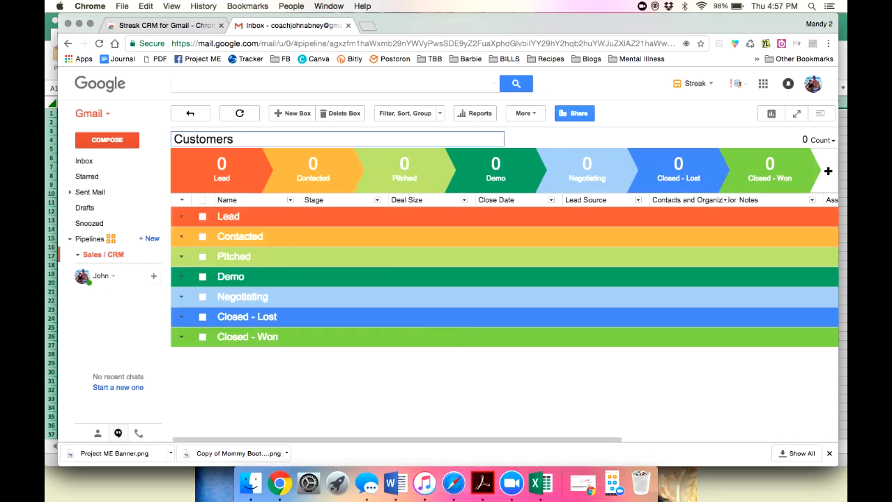
{"action": "key", "text": "Return"}
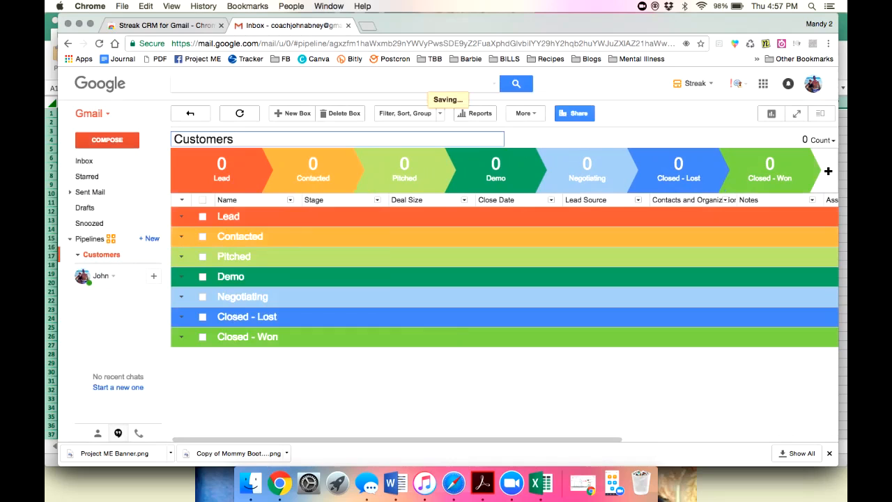
{"action": "left_click", "coordinate": [292, 158]}
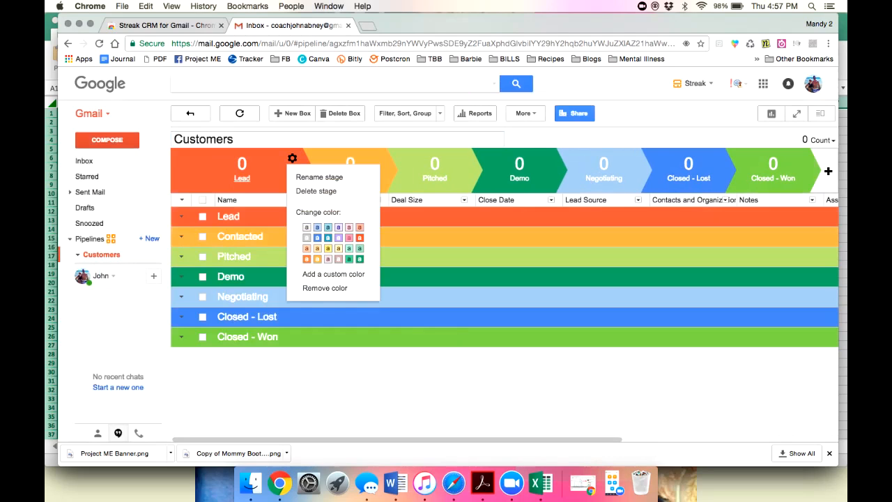
{"action": "left_click", "coordinate": [319, 177]}
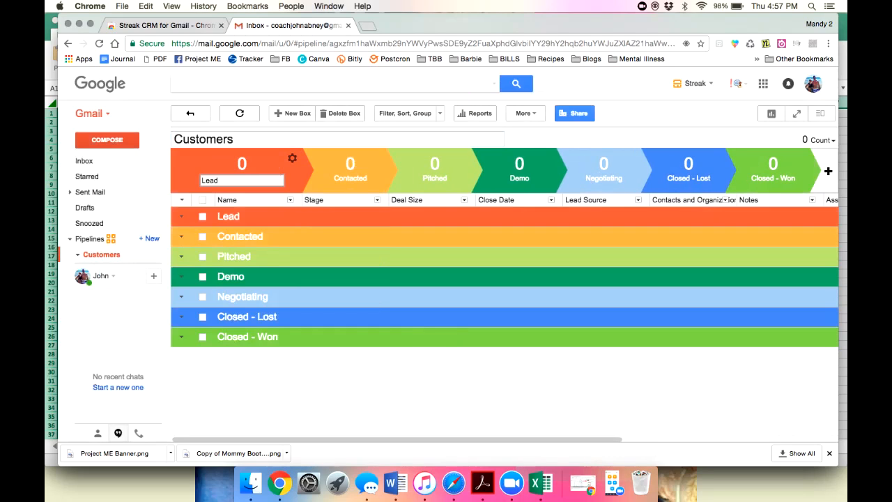
{"action": "type", "text": "s"}
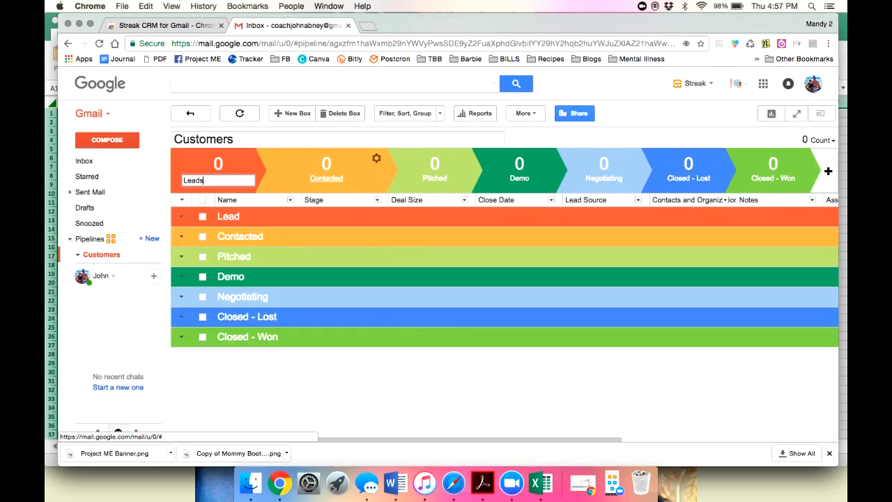
{"action": "key", "text": "Return"}
Rename Contacted to 'New Customers' and Pitched to 'Shakeology HD'.
{"action": "left_click", "coordinate": [377, 158]}
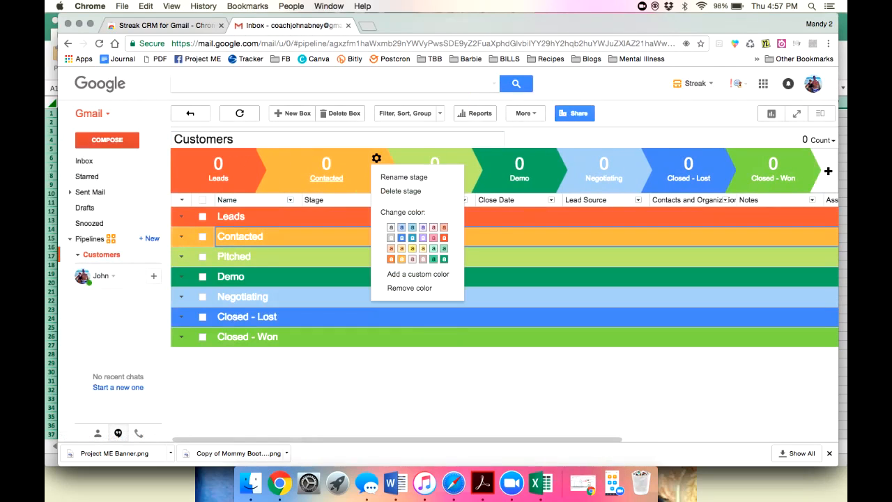
{"action": "left_click", "coordinate": [404, 178]}
{"action": "double_click", "coordinate": [303, 180]}
{"action": "type", "text": "New Customers"}
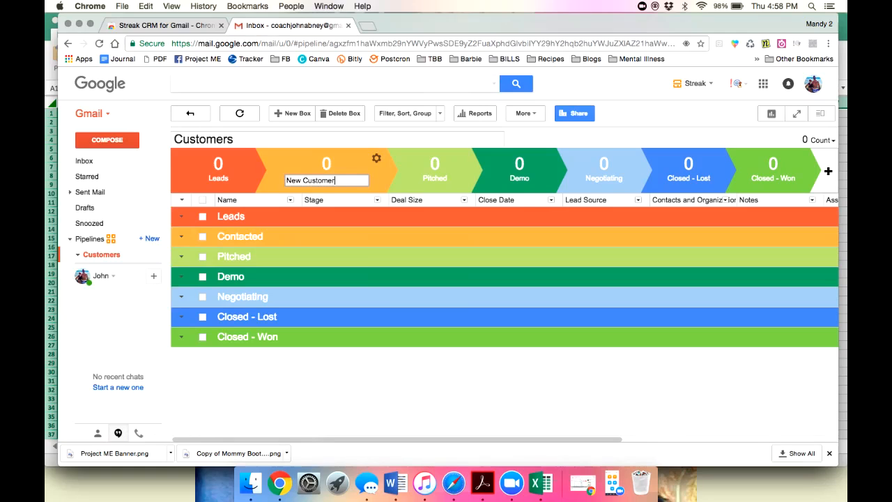
{"action": "key", "text": "Return"}
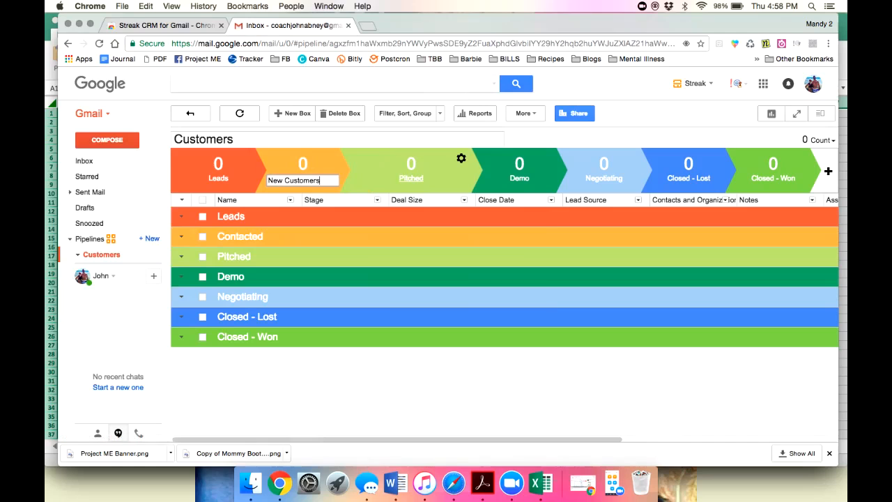
{"action": "left_click", "coordinate": [461, 158]}
{"action": "left_click", "coordinate": [488, 177]}
{"action": "double_click", "coordinate": [383, 180]}
{"action": "type", "text": "Shakeology HD"}
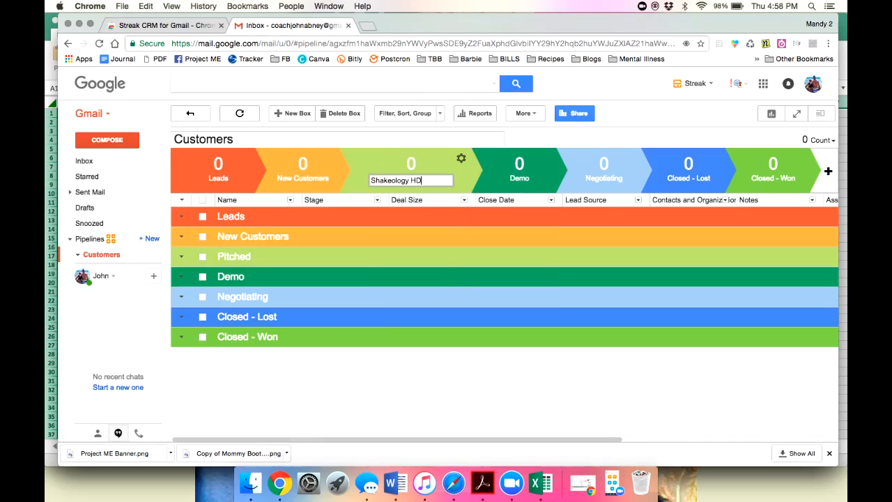
{"action": "key", "text": "Return"}
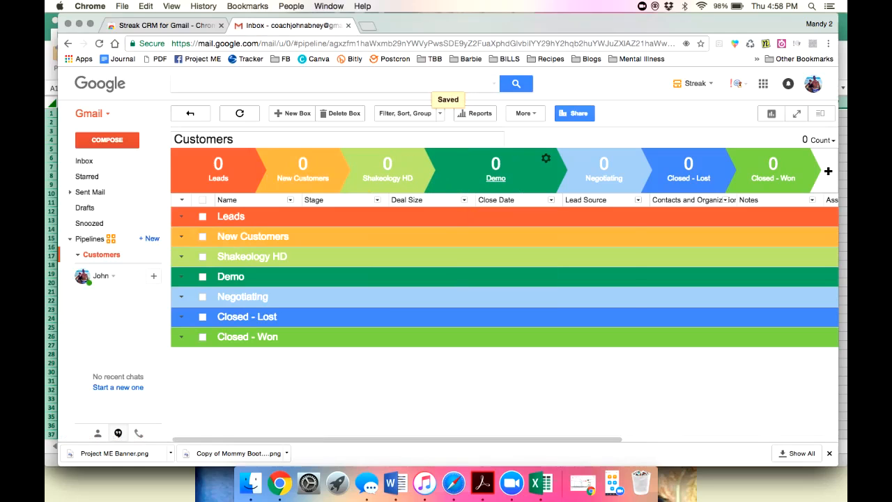
Rename the Demo stage to 'Current CG'.
{"action": "left_click", "coordinate": [546, 159]}
{"action": "left_click", "coordinate": [573, 177]}
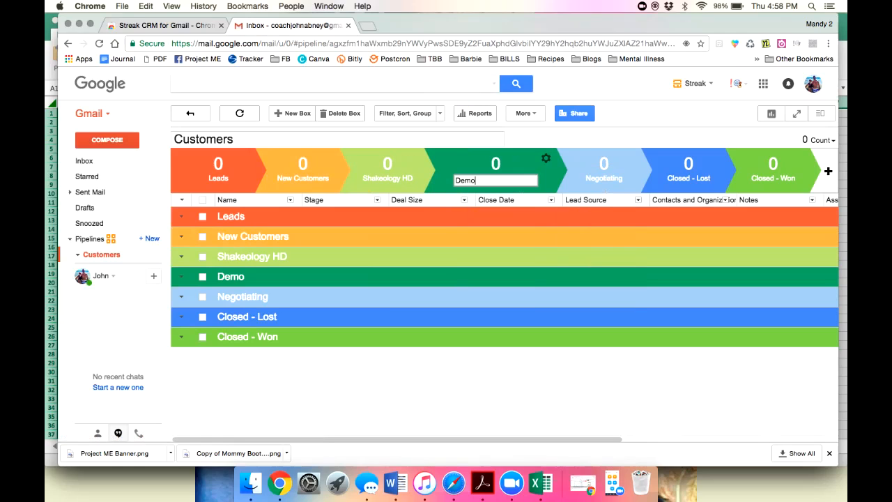
{"action": "key", "text": "super+a"}
{"action": "type", "text": "Current "}
{"action": "type", "text": "Cha"}
{"action": "key", "text": "BackSpace"}
{"action": "key", "text": "BackSpace"}
{"action": "type", "text": "G"}
{"action": "key", "text": "Return"}
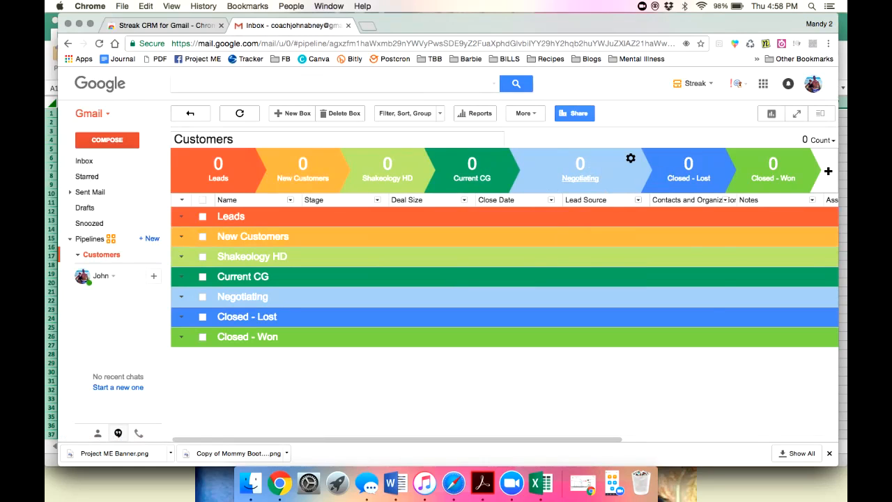
Delete the Negotiating and Closed - Lost stages.
{"action": "left_click", "coordinate": [631, 158]}
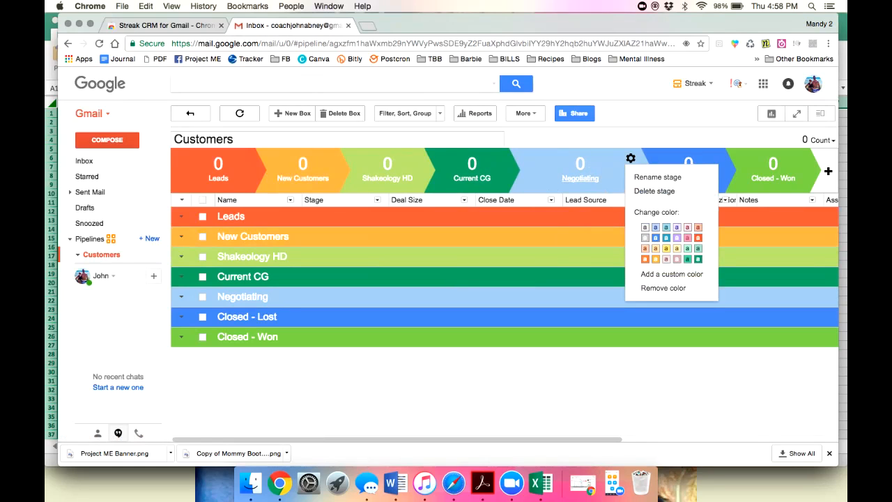
{"action": "left_click", "coordinate": [654, 191]}
{"action": "left_click", "coordinate": [539, 274]}
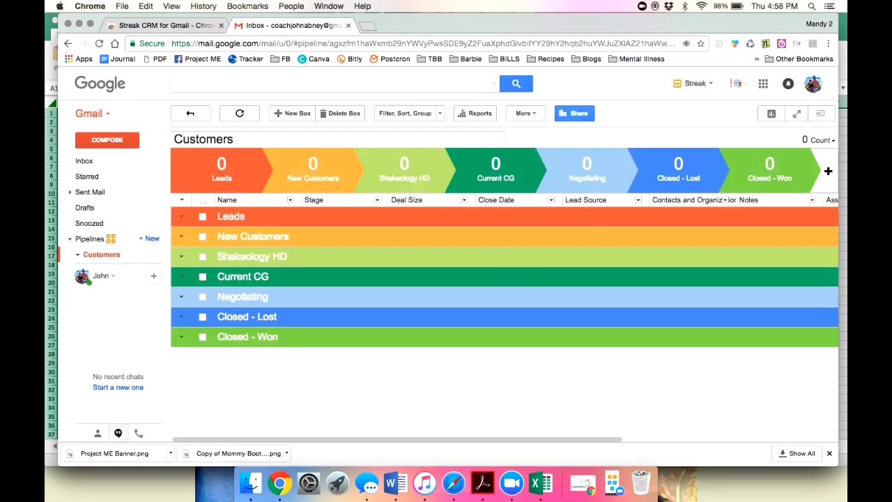
{"action": "left_click", "coordinate": [700, 158]}
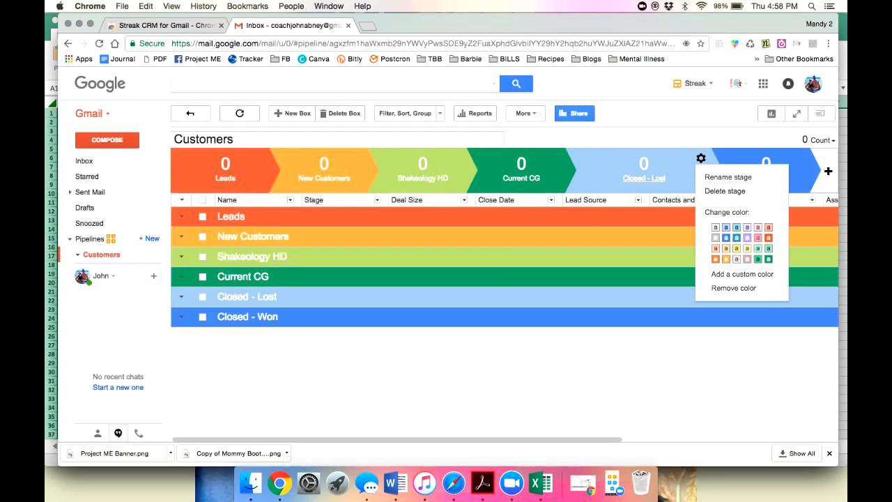
{"action": "left_click", "coordinate": [725, 190]}
{"action": "left_click", "coordinate": [539, 274]}
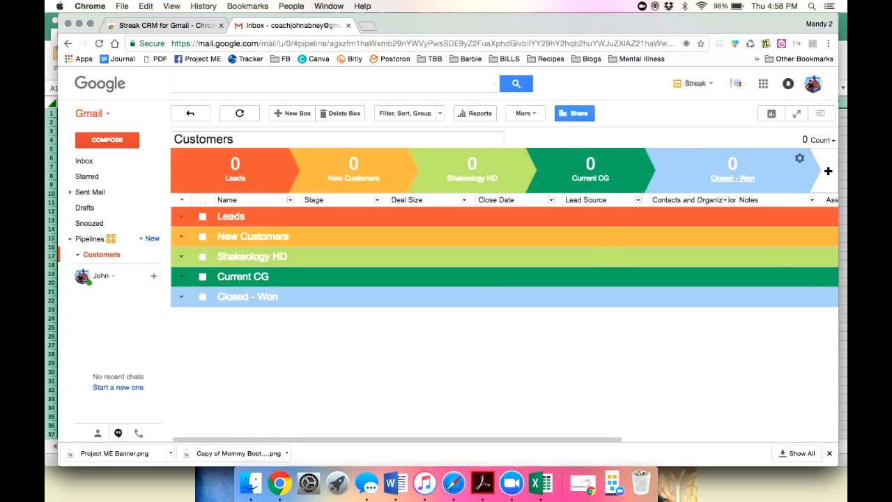
Rename the Closed - Won stage to 'Follow up', fixing the typo.
{"action": "left_click", "coordinate": [799, 159]}
{"action": "left_click", "coordinate": [743, 176]}
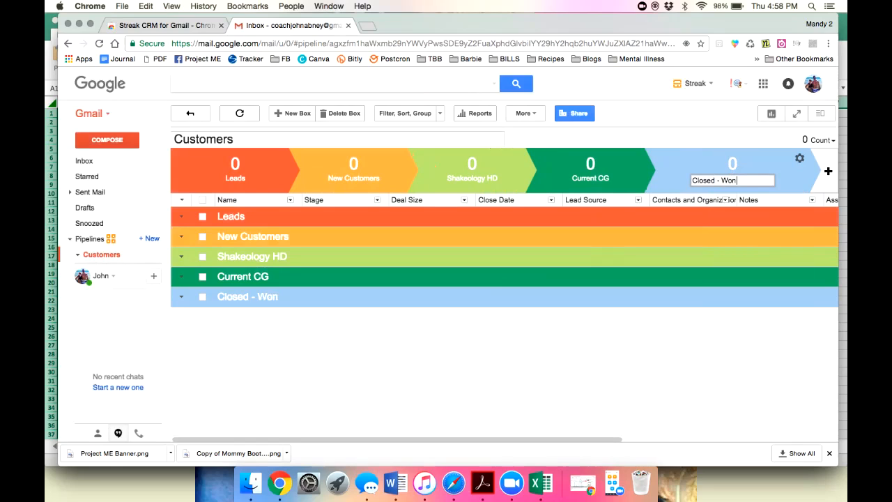
{"action": "triple_click", "coordinate": [718, 181]}
{"action": "type", "text": "Follow uup"}
{"action": "key", "text": "Return"}
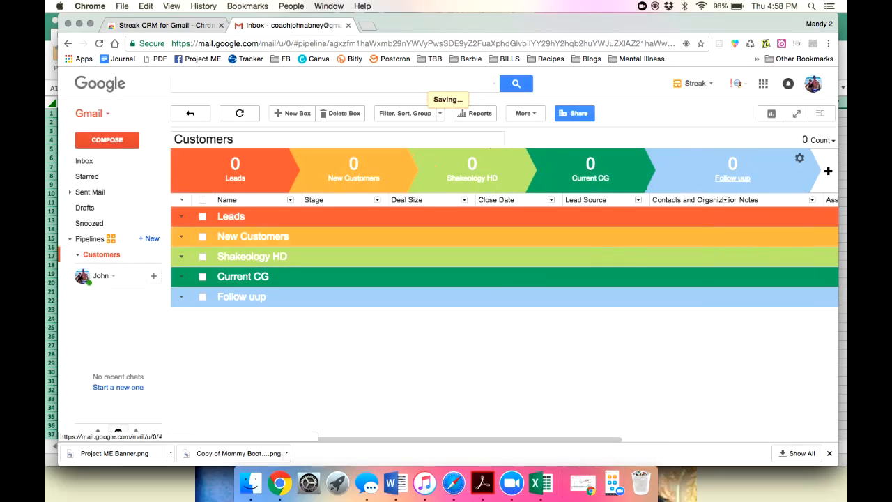
{"action": "left_click", "coordinate": [799, 158]}
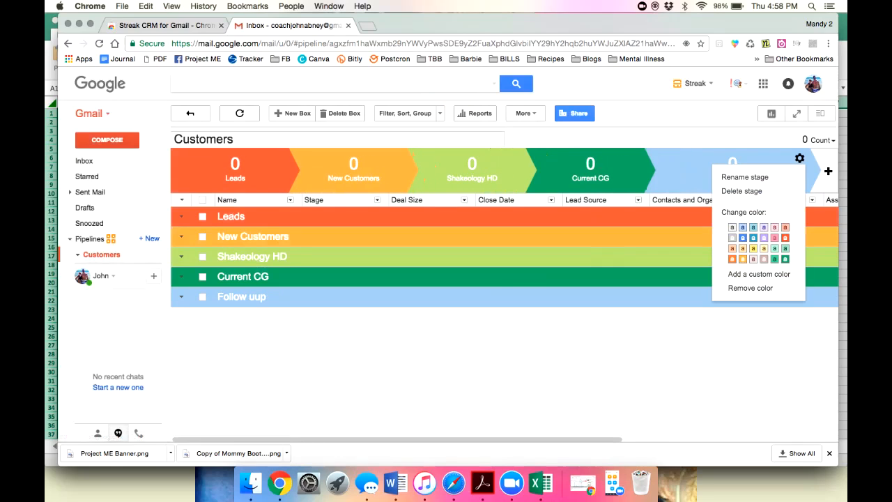
{"action": "left_click", "coordinate": [749, 177]}
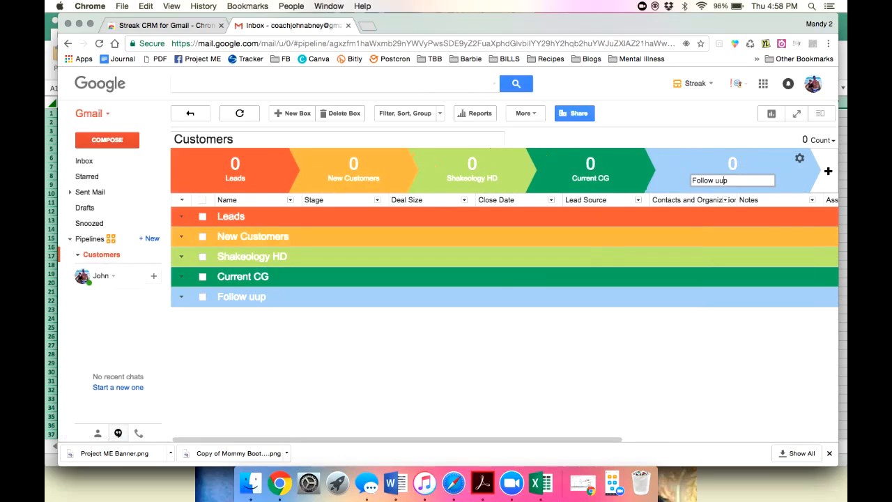
{"action": "key", "text": "Return"}
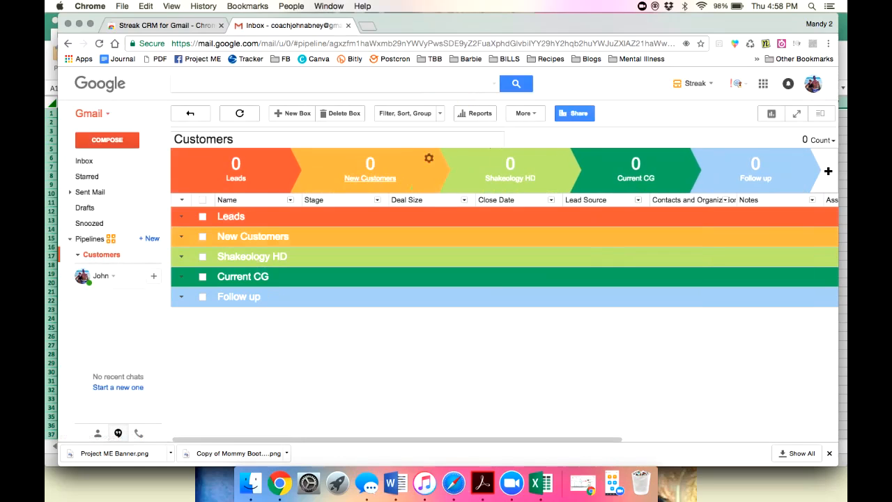
Color Leads white, New Customers grey, Shakeology HD light pink, Current CG dusty pink.
{"action": "left_click", "coordinate": [326, 158]}
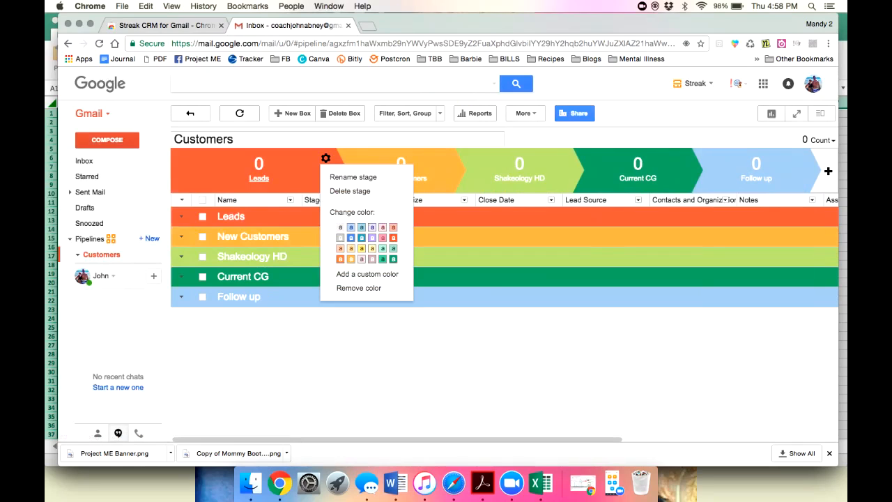
{"action": "left_click", "coordinate": [340, 227]}
{"action": "left_click", "coordinate": [444, 159]}
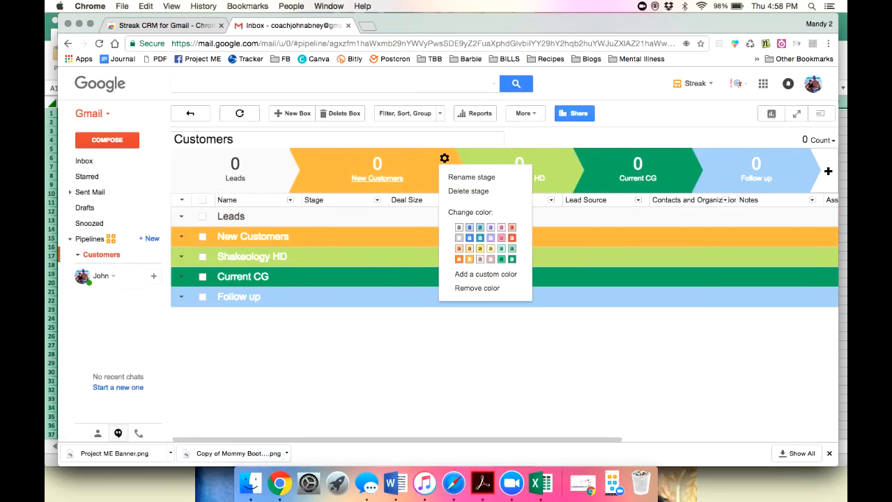
{"action": "left_click", "coordinate": [459, 238]}
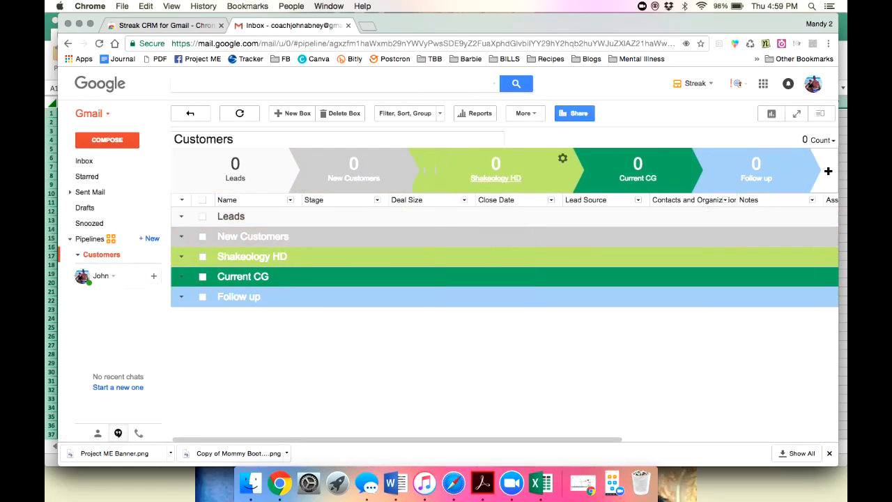
{"action": "left_click", "coordinate": [563, 158]}
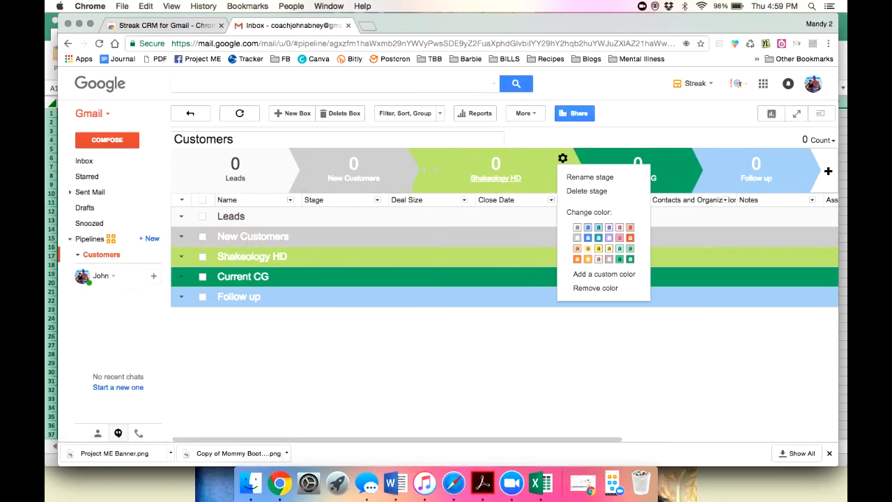
{"action": "left_click", "coordinate": [598, 259]}
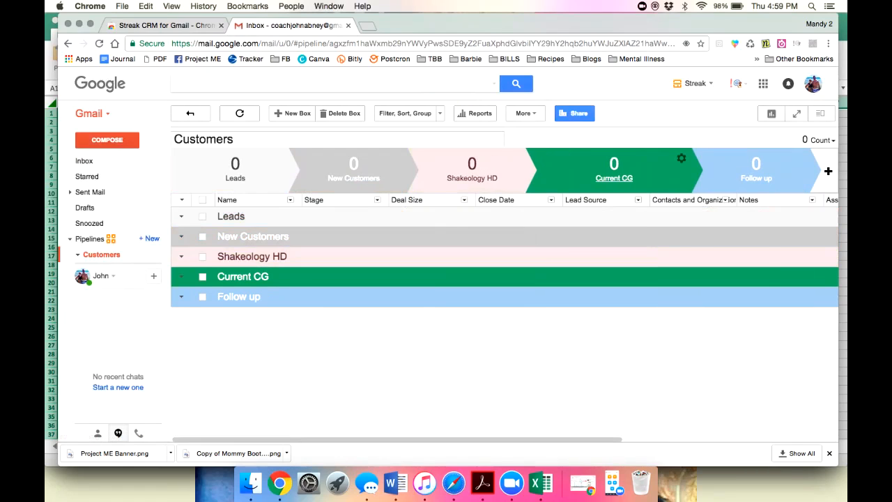
{"action": "left_click", "coordinate": [681, 158]}
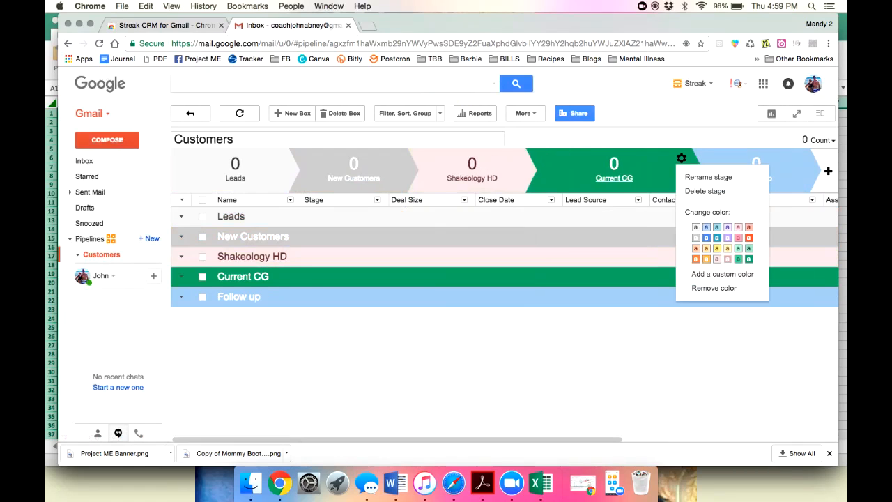
{"action": "left_click", "coordinate": [727, 258]}
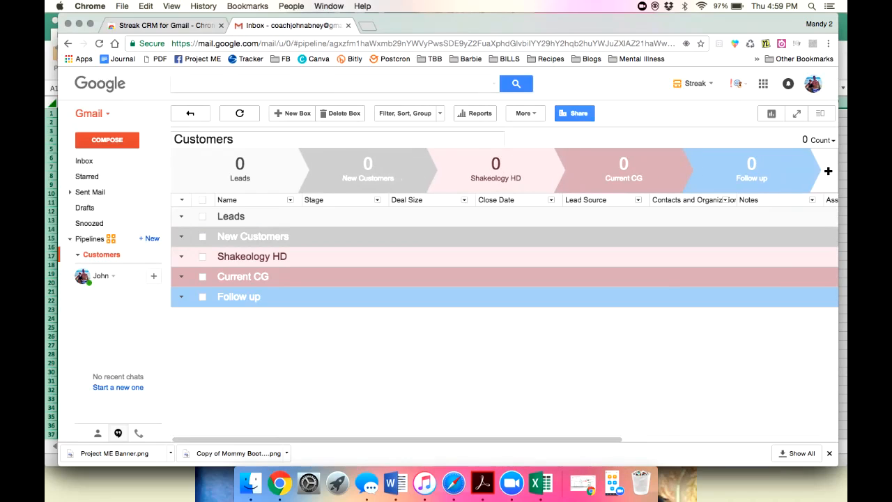
Go through the column headers from Name to Notes and scroll right.
{"action": "left_click", "coordinate": [252, 200]}
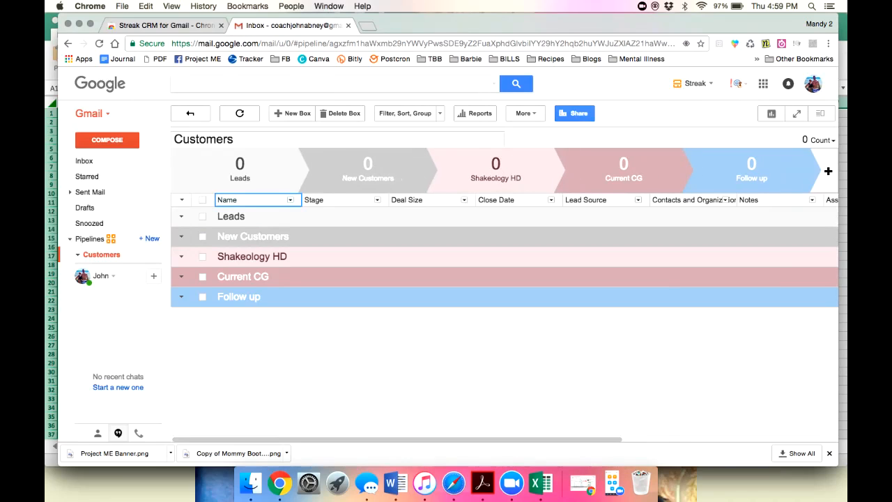
{"action": "left_click", "coordinate": [340, 200]}
{"action": "left_click", "coordinate": [426, 200]}
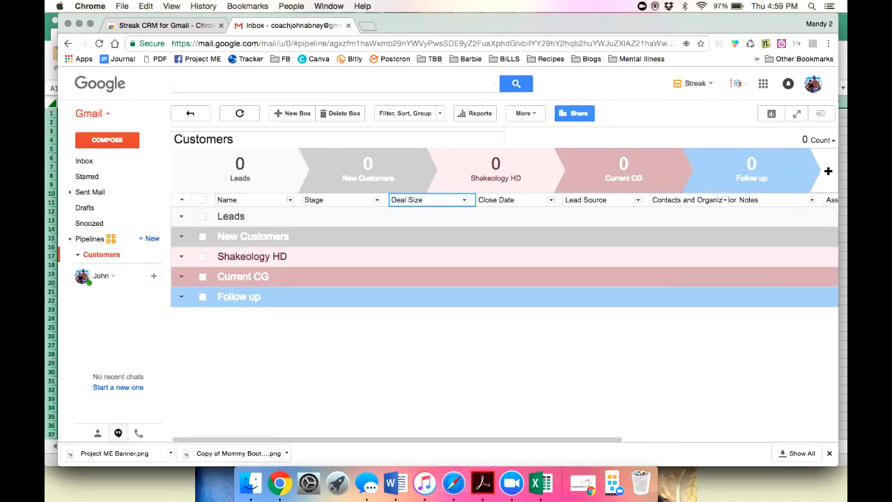
{"action": "left_click", "coordinate": [513, 200]}
{"action": "left_click", "coordinate": [600, 200]}
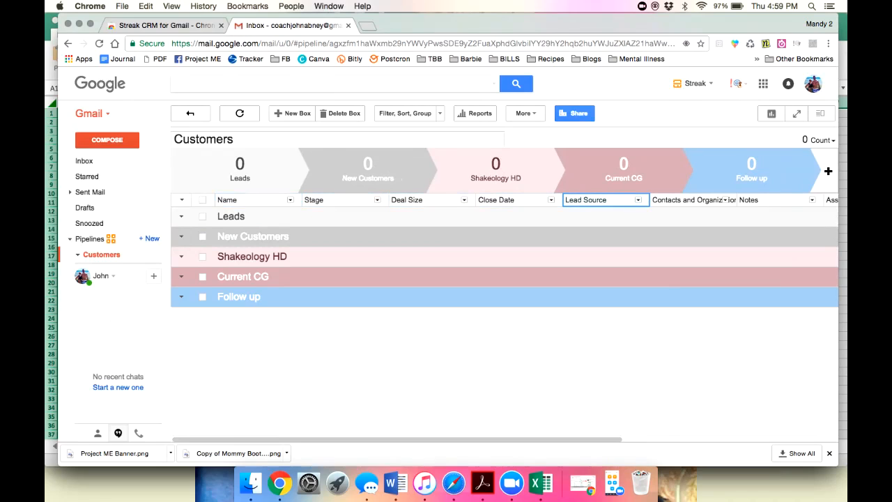
{"action": "left_click", "coordinate": [688, 200]}
{"action": "left_click", "coordinate": [773, 200]}
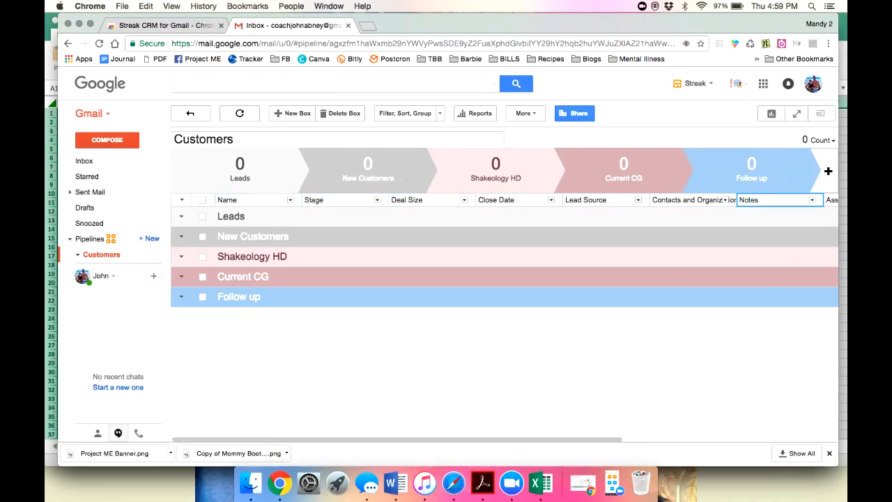
{"action": "scroll", "coordinate": [502, 258], "scroll_direction": "right", "scroll_amount": 5}
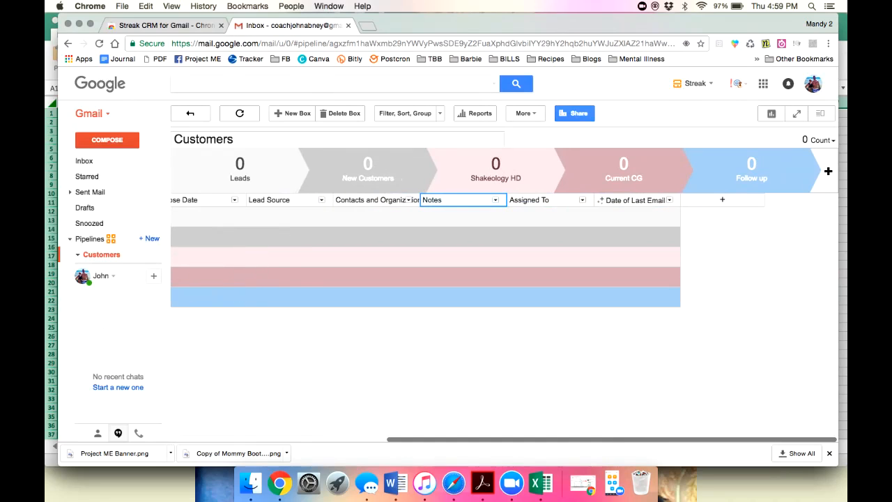
Delete the Deal Size, Close Date and Lead Source columns.
{"action": "scroll", "coordinate": [502, 258], "scroll_direction": "left", "scroll_amount": 5}
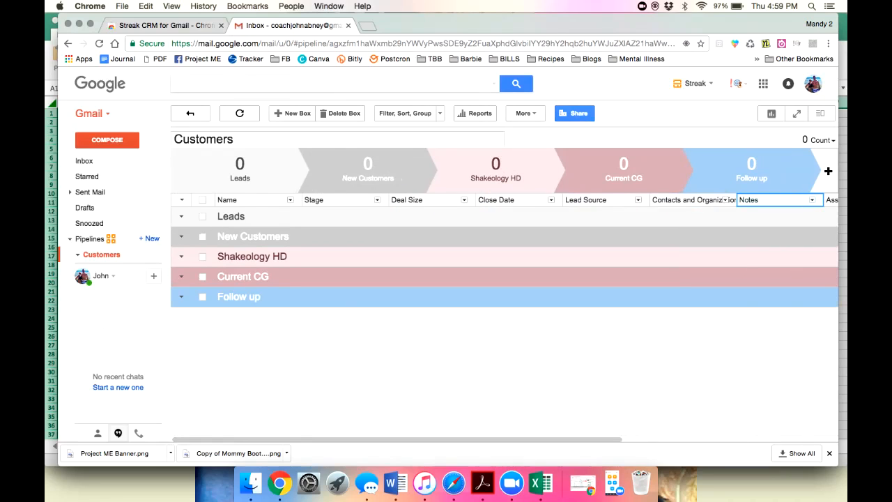
{"action": "left_click", "coordinate": [464, 200]}
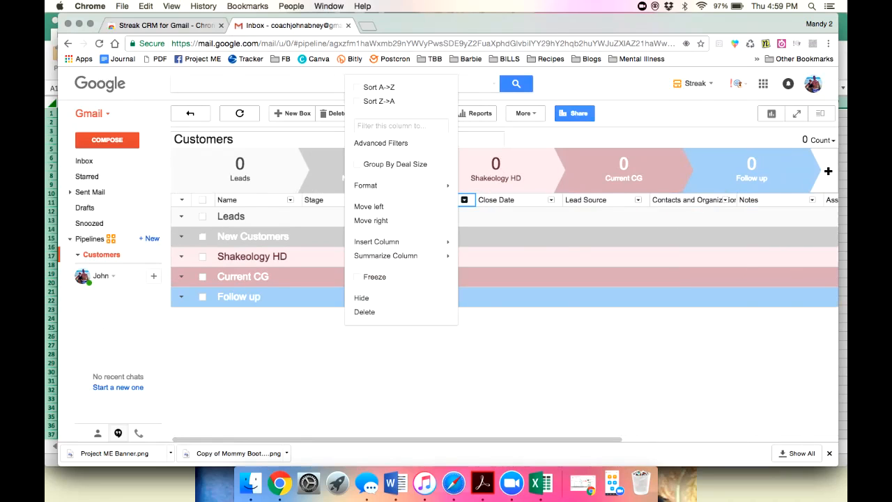
{"action": "left_click", "coordinate": [364, 311]}
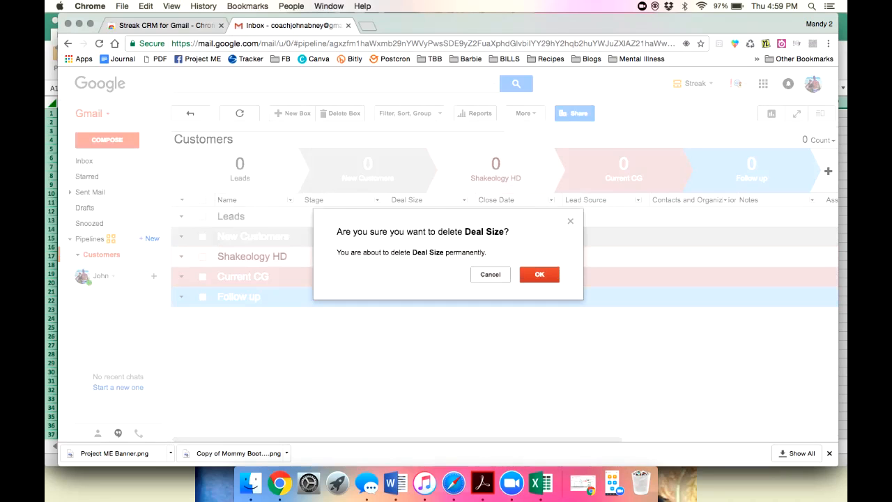
{"action": "left_click", "coordinate": [538, 277]}
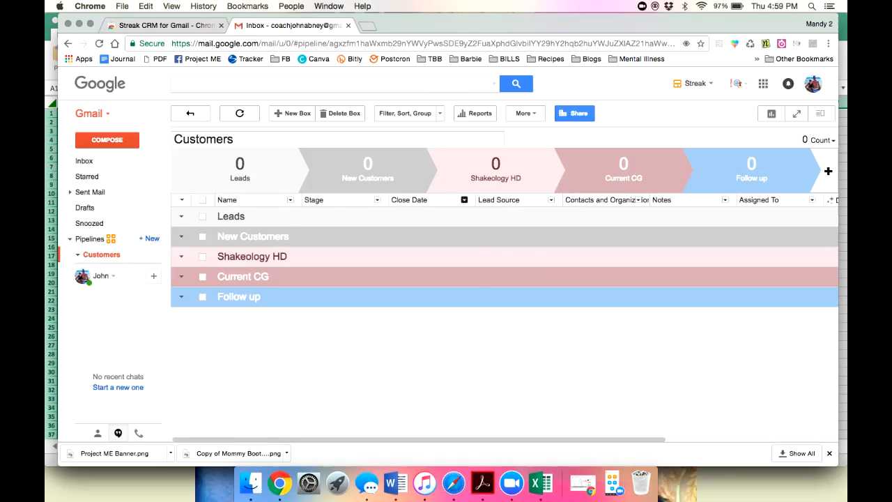
{"action": "left_click", "coordinate": [464, 200]}
{"action": "left_click", "coordinate": [381, 422]}
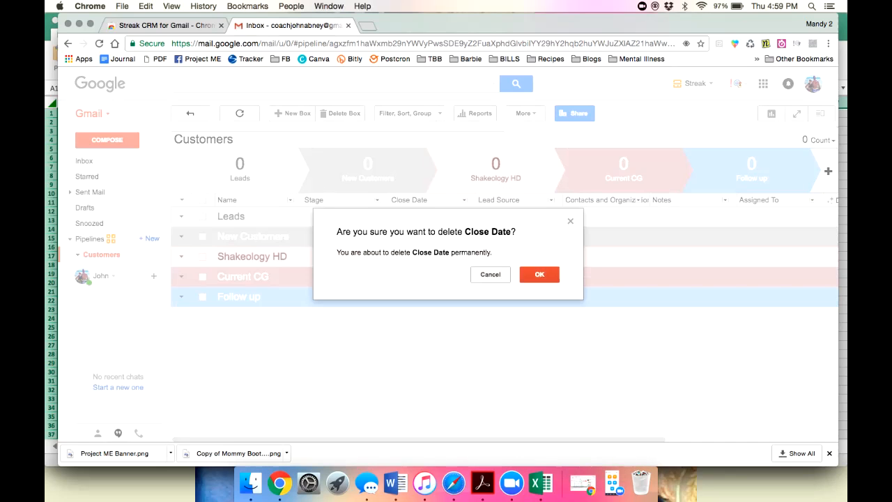
{"action": "left_click", "coordinate": [539, 274]}
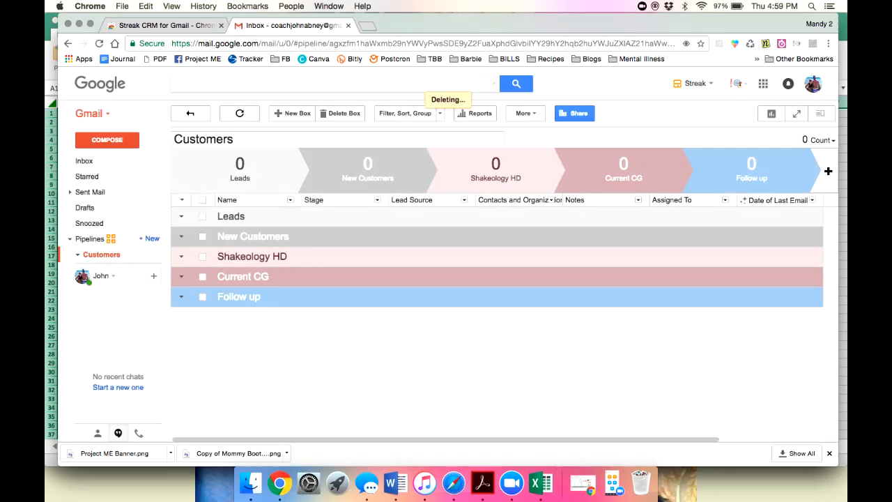
{"action": "left_click", "coordinate": [465, 200]}
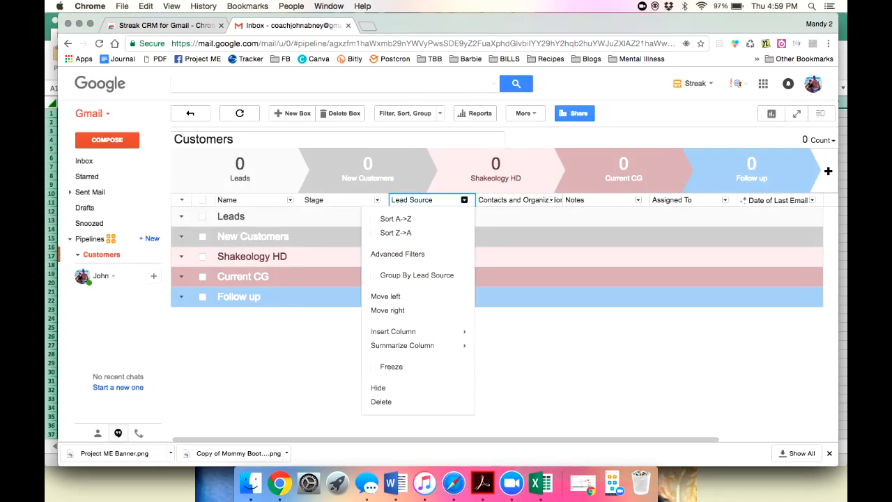
{"action": "left_click", "coordinate": [381, 401]}
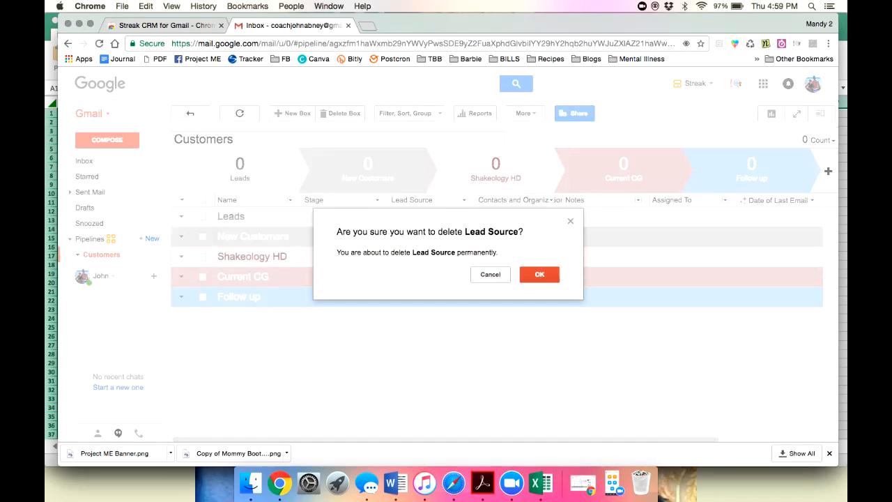
{"action": "left_click", "coordinate": [539, 275]}
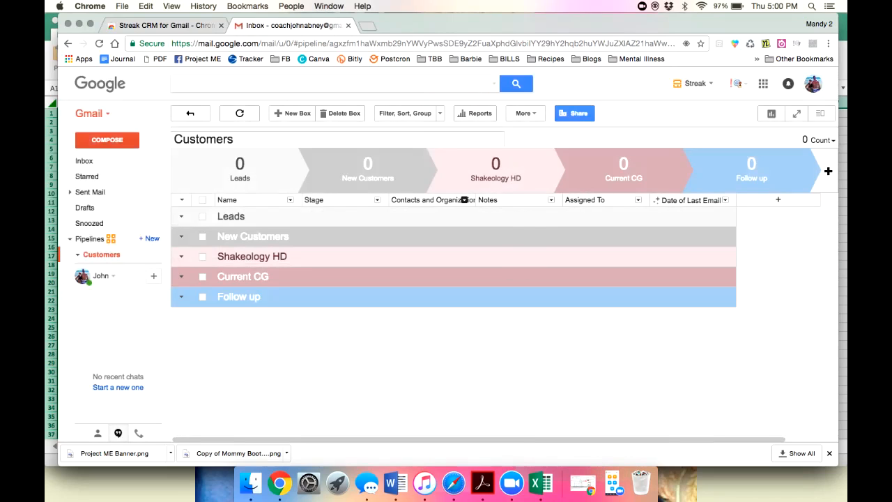
Remove the Contacts and Organizations and Date of Last Email columns.
{"action": "left_click", "coordinate": [464, 199]}
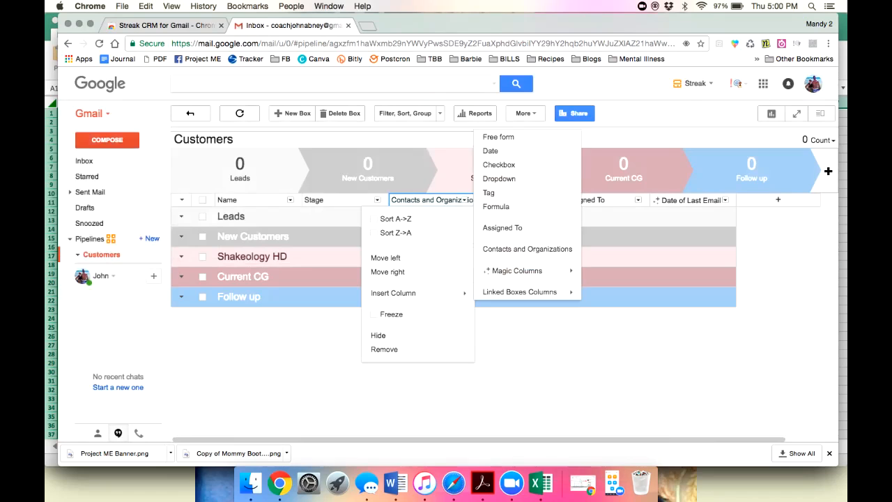
{"action": "left_click", "coordinate": [384, 349]}
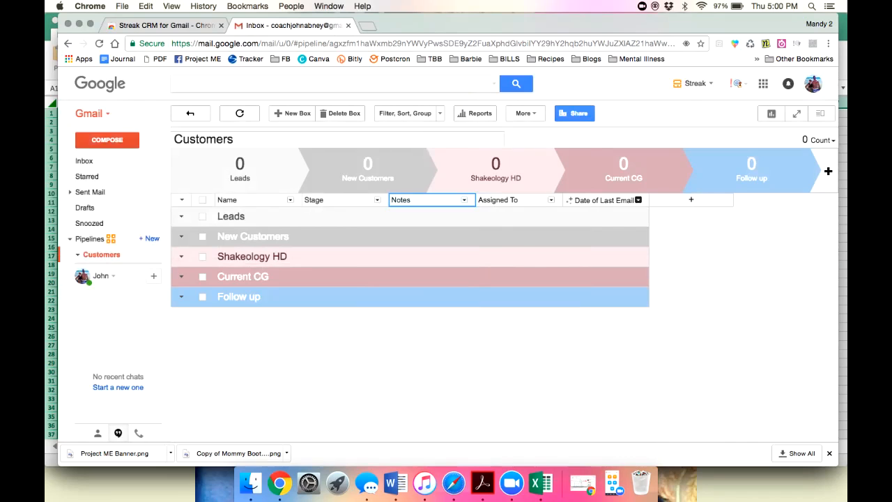
{"action": "left_click", "coordinate": [638, 200]}
{"action": "left_click", "coordinate": [550, 409]}
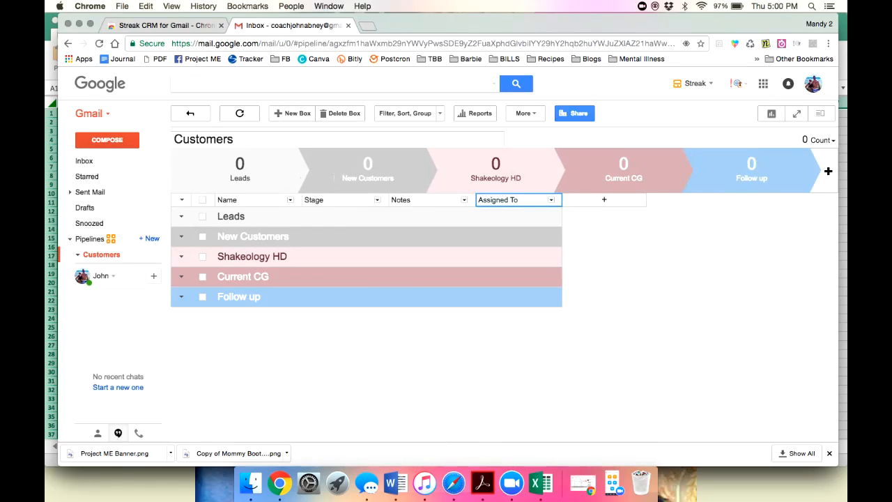
Open the column-type menu from the + header cell.
{"action": "left_click", "coordinate": [604, 200]}
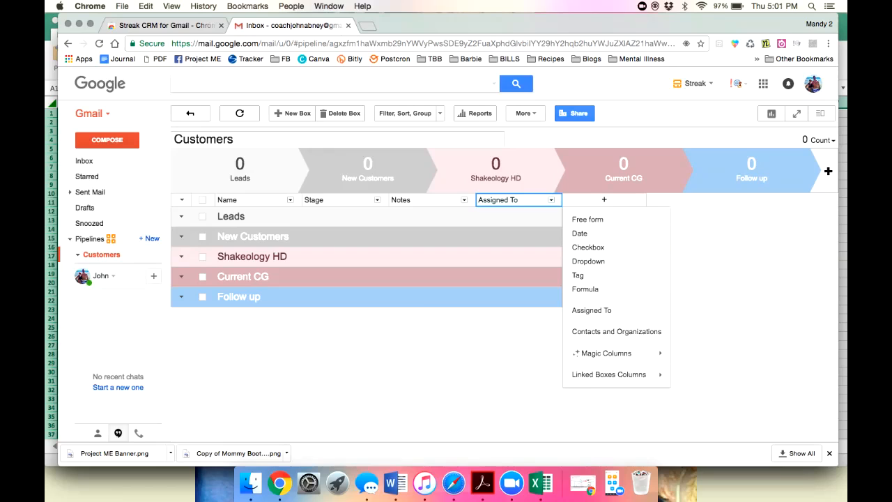
Add a Days in Stage magic column to the Customers table.
{"action": "mouse_move", "coordinate": [606, 353]}
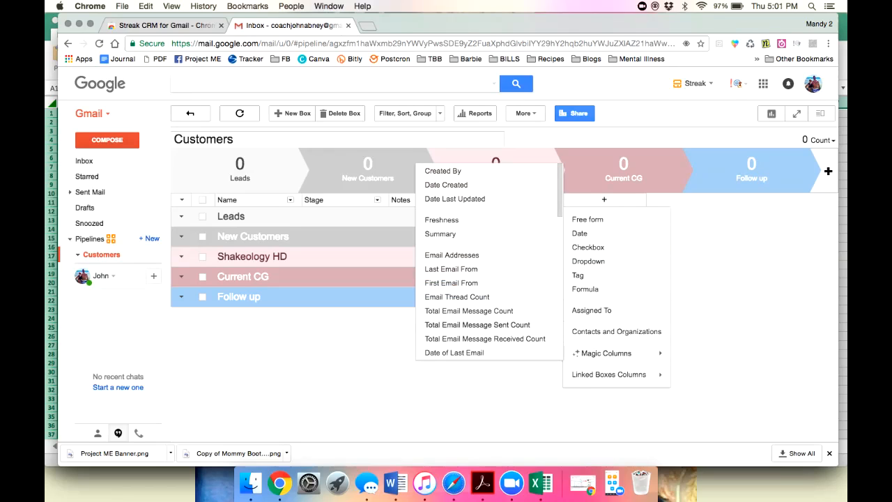
{"action": "scroll", "coordinate": [487, 326], "scroll_direction": "down", "scroll_amount": 3}
{"action": "scroll", "coordinate": [491, 279], "scroll_direction": "down", "scroll_amount": 5}
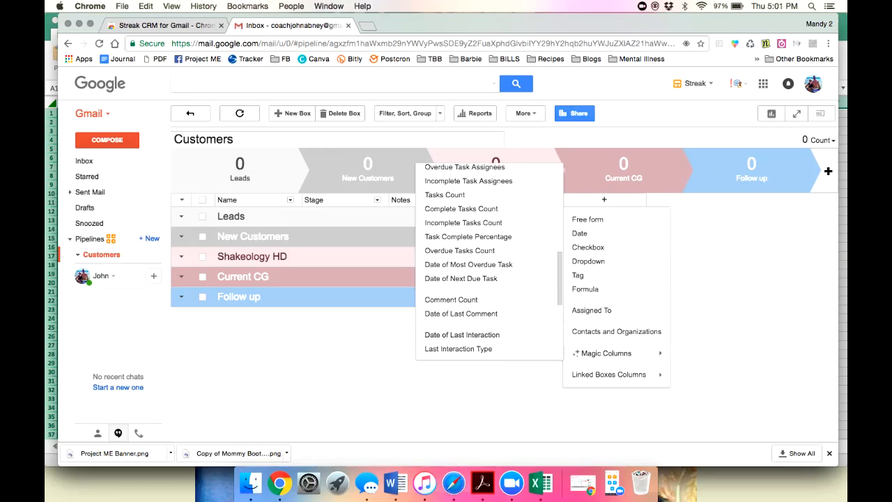
{"action": "scroll", "coordinate": [491, 278], "scroll_direction": "down", "scroll_amount": 3}
{"action": "scroll", "coordinate": [492, 279], "scroll_direction": "up", "scroll_amount": 4}
{"action": "scroll", "coordinate": [487, 265], "scroll_direction": "up", "scroll_amount": 4}
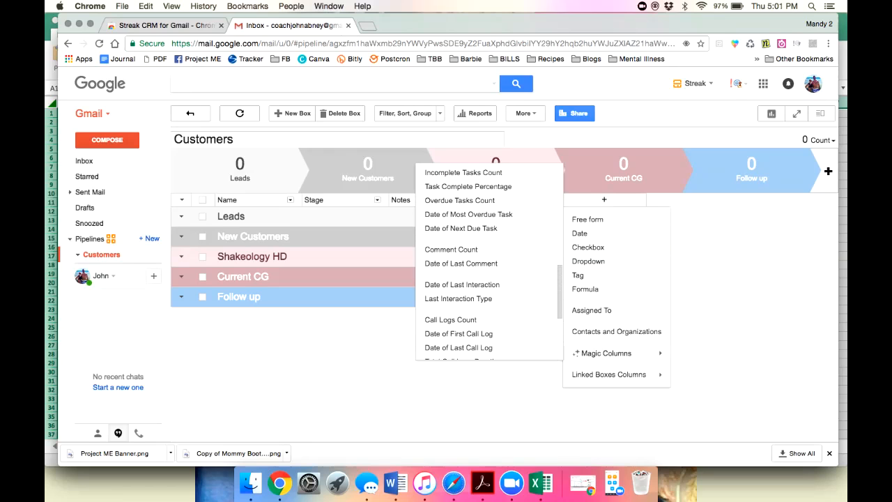
{"action": "scroll", "coordinate": [491, 265], "scroll_direction": "up", "scroll_amount": 3}
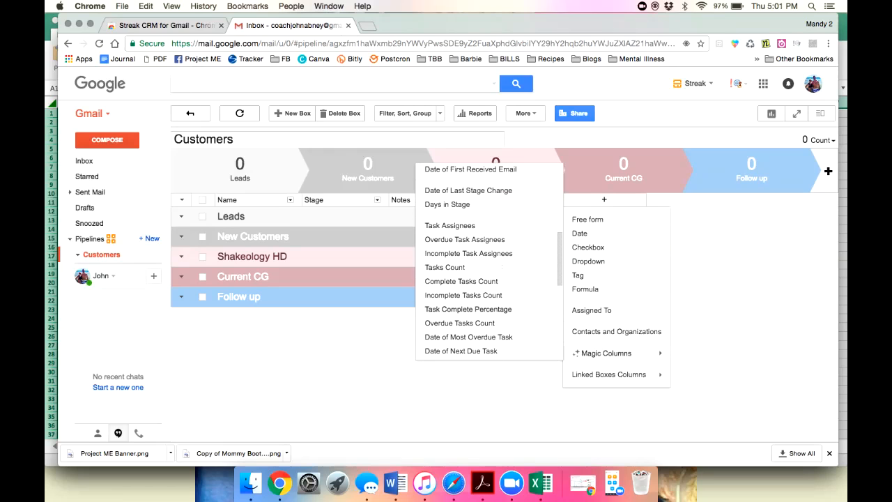
{"action": "left_click", "coordinate": [447, 204]}
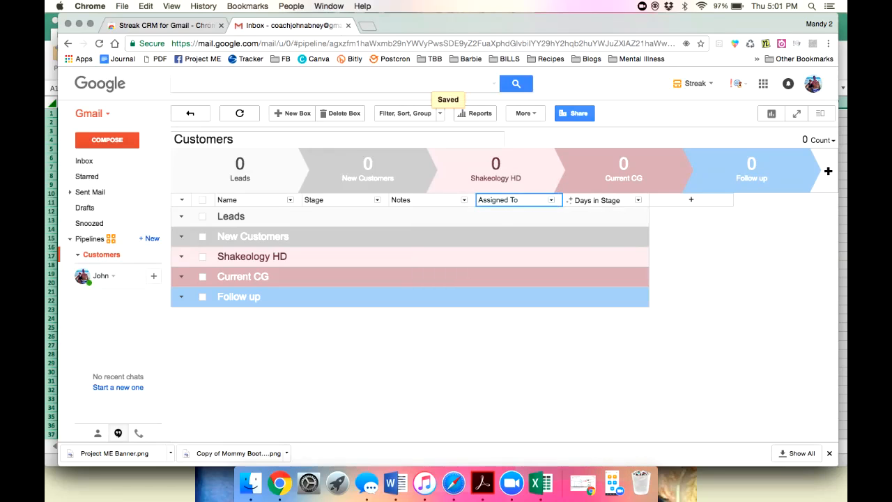
Add another column, choosing its type from the column-type list.
{"action": "left_click", "coordinate": [691, 200]}
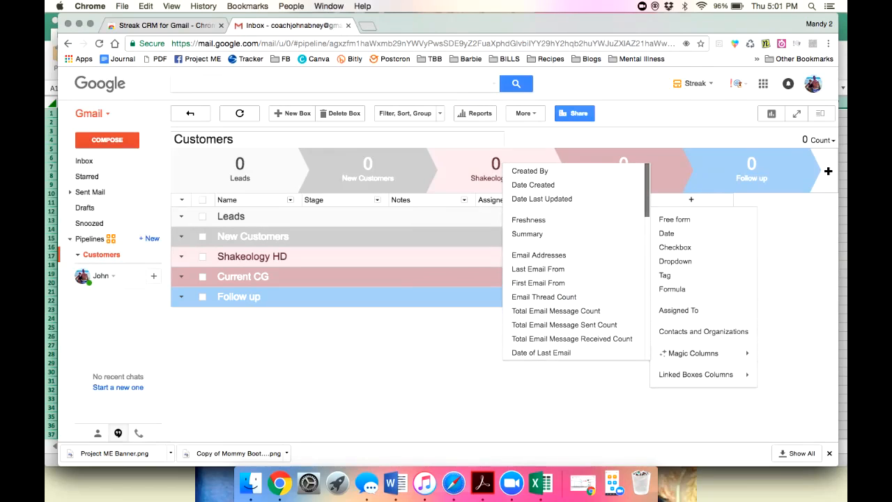
{"action": "scroll", "coordinate": [572, 261], "scroll_direction": "down", "scroll_amount": 5}
{"action": "scroll", "coordinate": [571, 261], "scroll_direction": "down", "scroll_amount": 5}
{"action": "scroll", "coordinate": [571, 261], "scroll_direction": "down", "scroll_amount": 1}
{"action": "scroll", "coordinate": [579, 262], "scroll_direction": "down", "scroll_amount": 5}
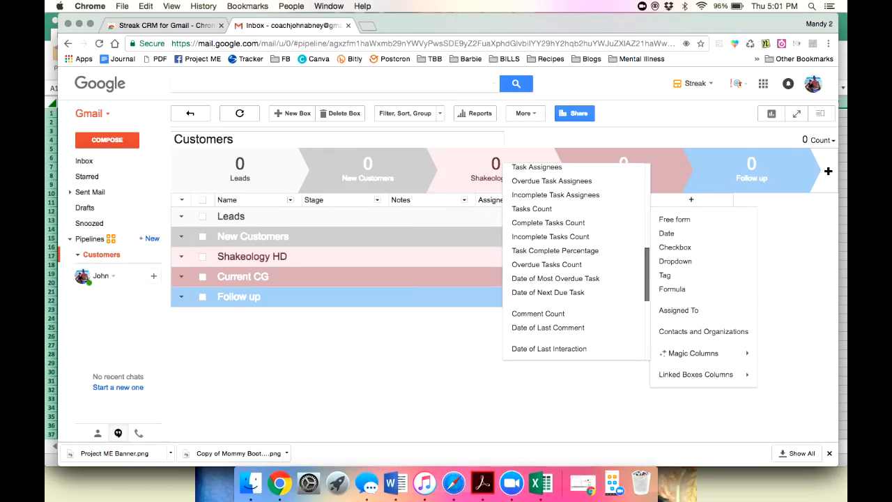
{"action": "scroll", "coordinate": [579, 262], "scroll_direction": "down", "scroll_amount": 5}
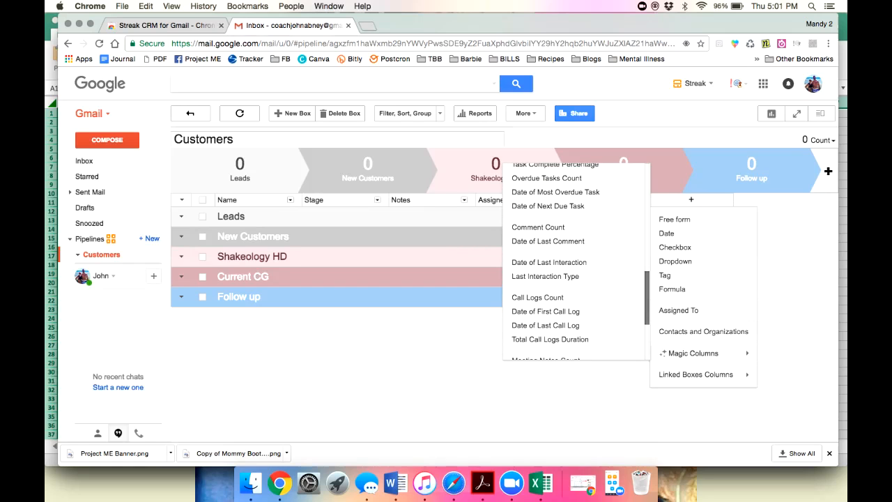
{"action": "scroll", "coordinate": [579, 262], "scroll_direction": "up", "scroll_amount": 14}
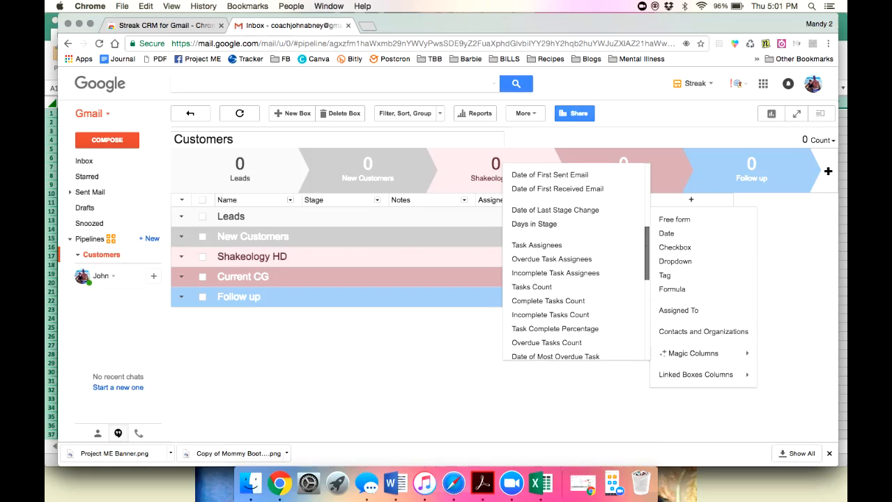
{"action": "scroll", "coordinate": [576, 262], "scroll_direction": "up", "scroll_amount": 9}
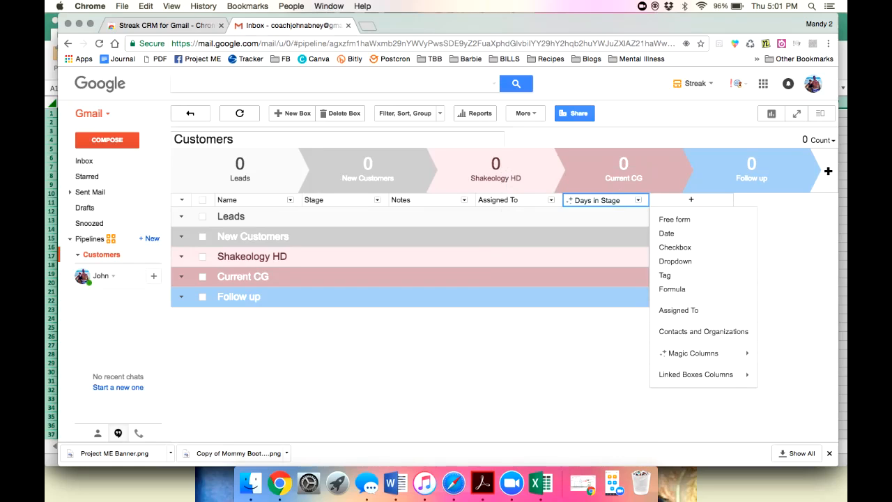
{"action": "left_click", "coordinate": [666, 275]}
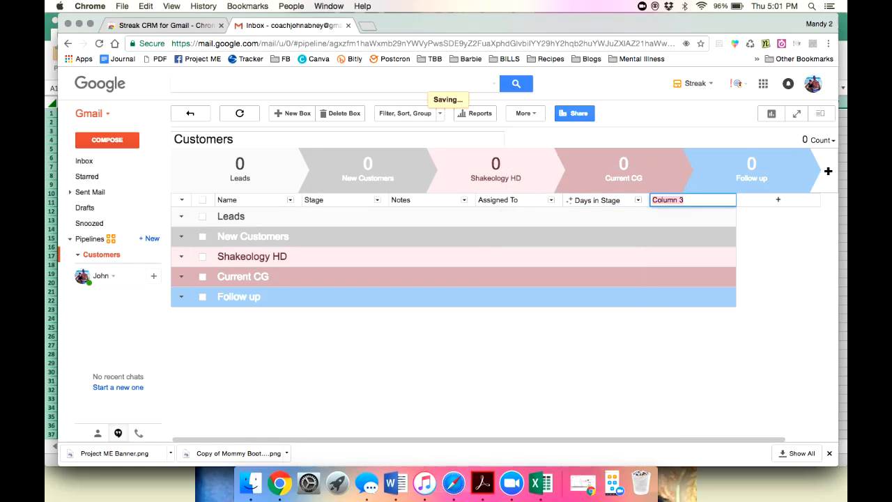
Rename the Column 3 header to 'Interested In'.
{"action": "type", "text": "I"}
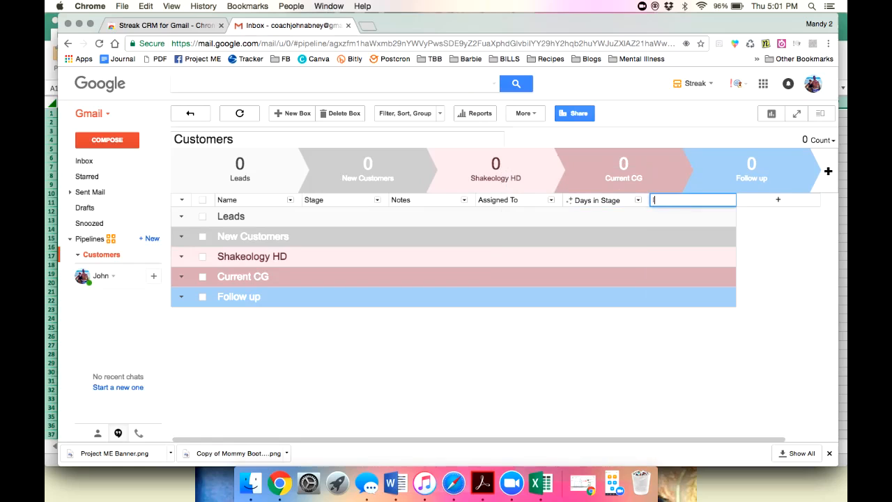
{"action": "type", "text": "nterested In"}
{"action": "key", "text": "Return"}
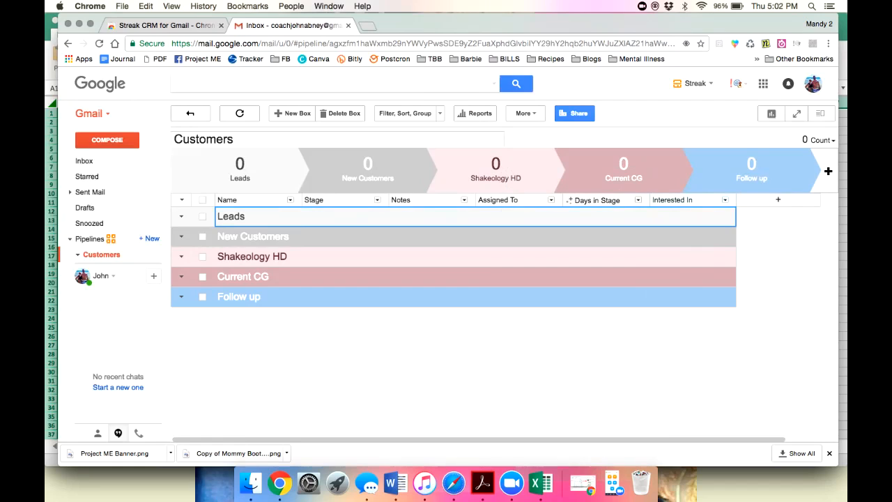
{"action": "left_click", "coordinate": [672, 200]}
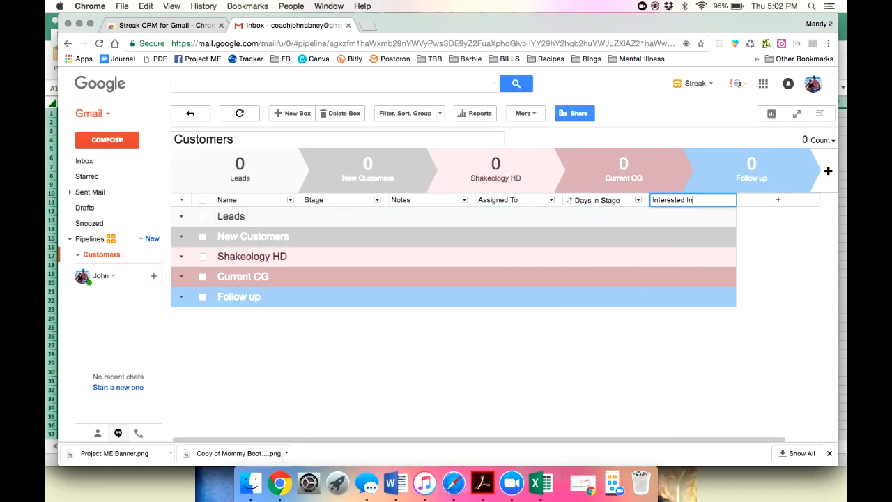
{"action": "key", "text": "Return"}
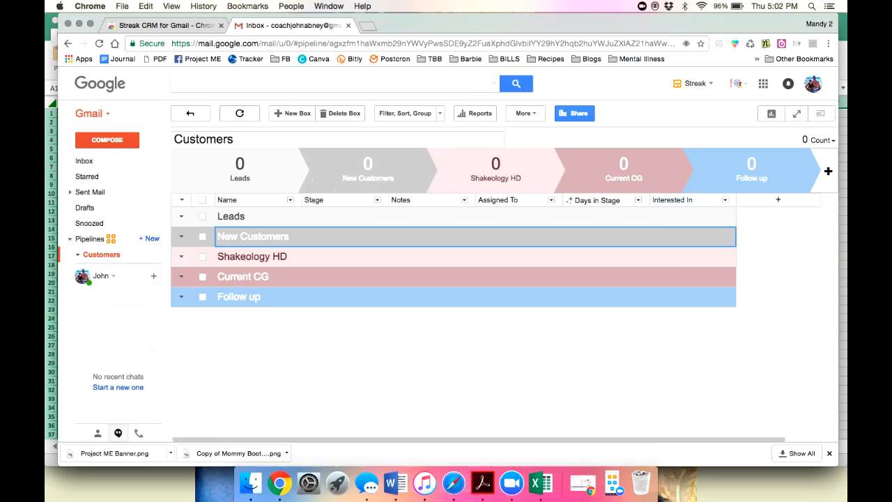
Create a copy of the Customers pipeline titled 'Prospects', with the trailing asterisk removed.
{"action": "mouse_move", "coordinate": [103, 255]}
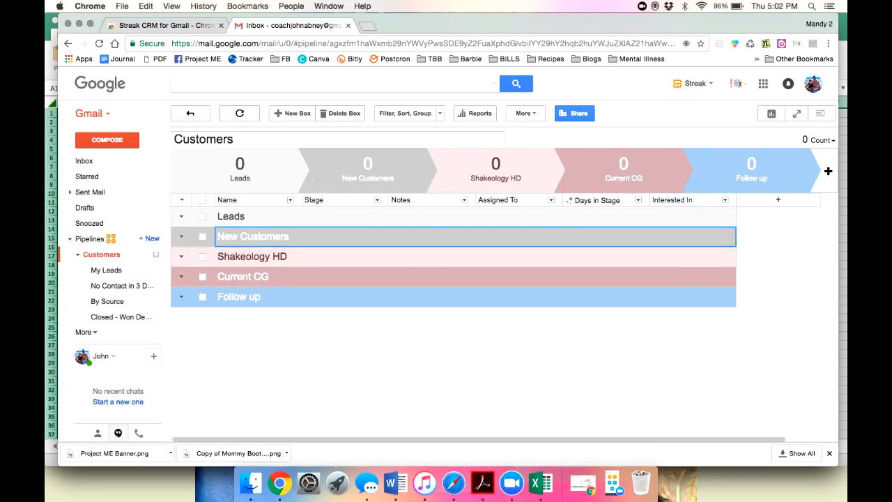
{"action": "left_click", "coordinate": [155, 255]}
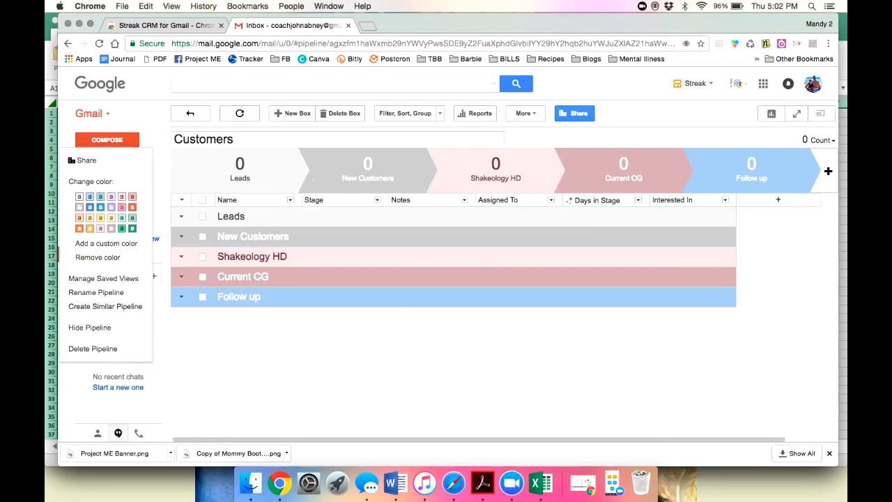
{"action": "left_click", "coordinate": [105, 307]}
{"action": "left_click", "coordinate": [336, 310]}
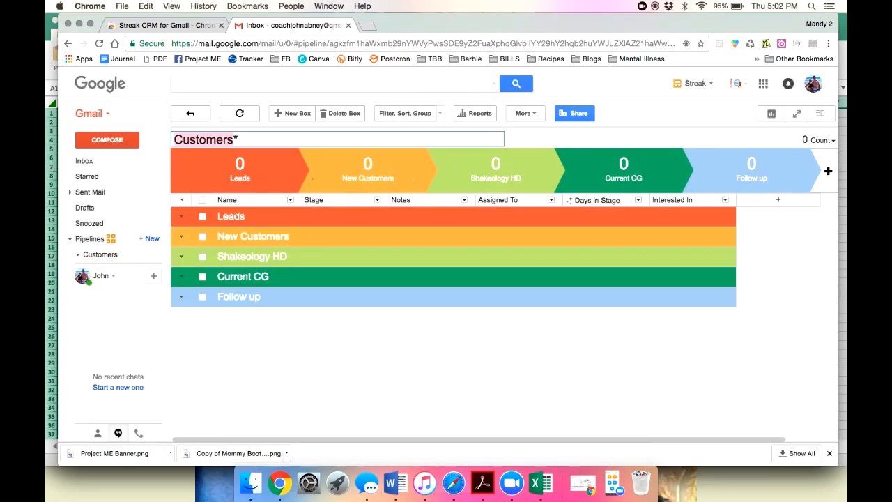
{"action": "type", "text": "Prospects*"}
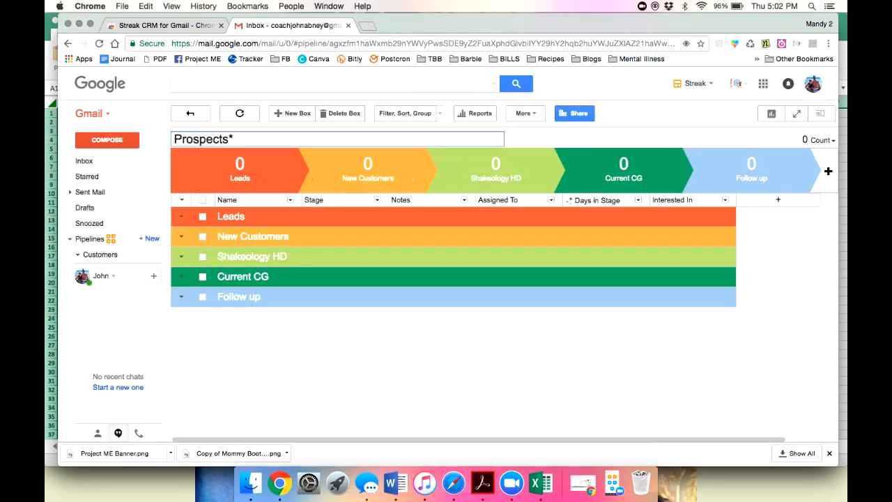
{"action": "key", "text": "BackSpace"}
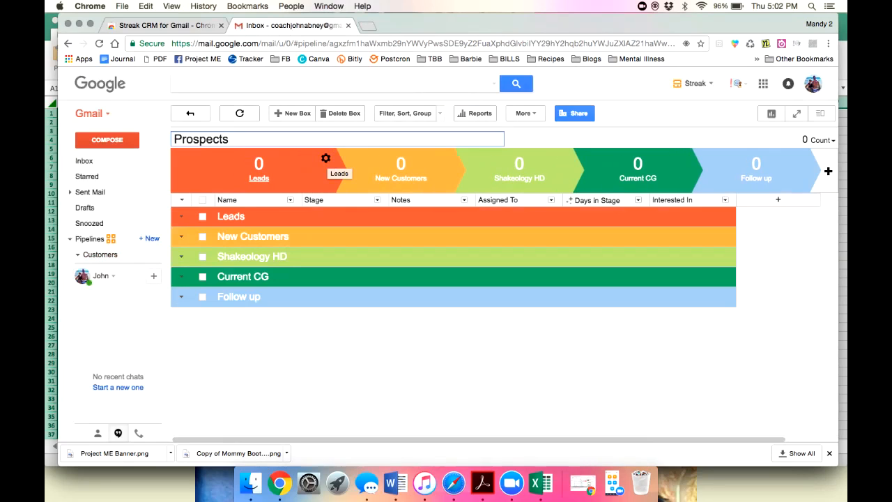
Rename the Leads and New Customers stages to Prospects and Interested/Invited.
{"action": "left_click", "coordinate": [326, 159]}
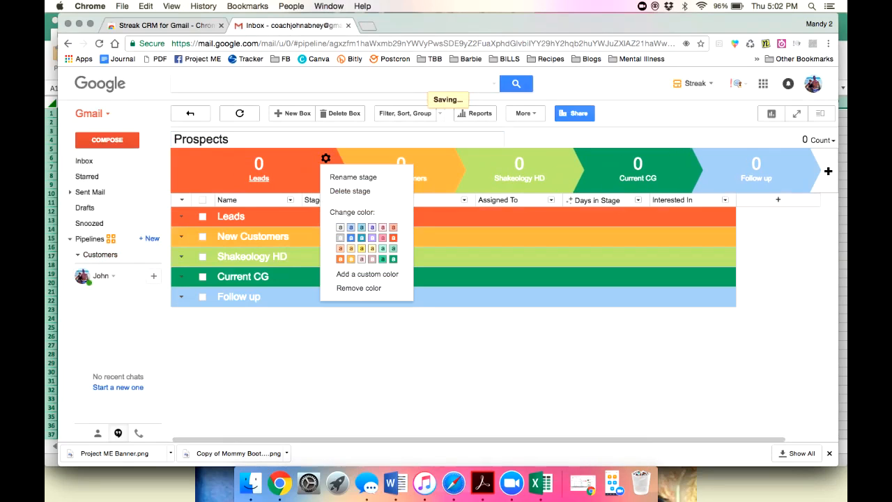
{"action": "left_click", "coordinate": [342, 177]}
{"action": "double_click", "coordinate": [236, 180]}
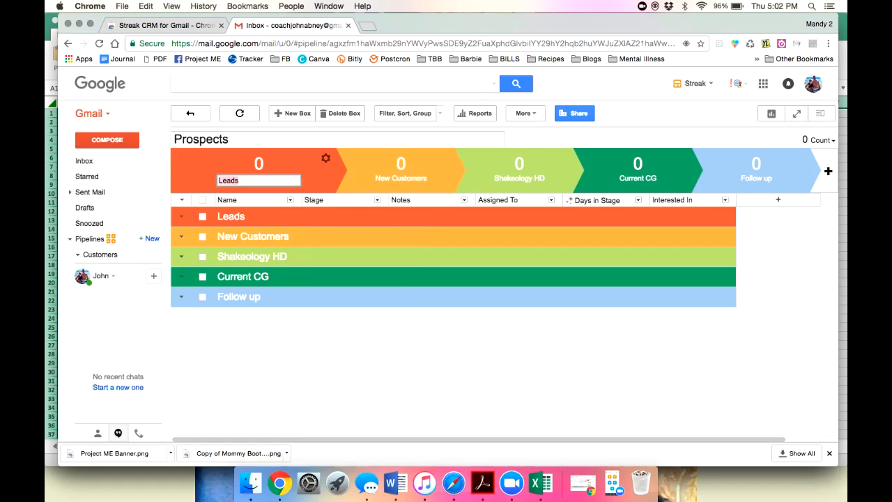
{"action": "type", "text": "Prospects"}
{"action": "key", "text": "Return"}
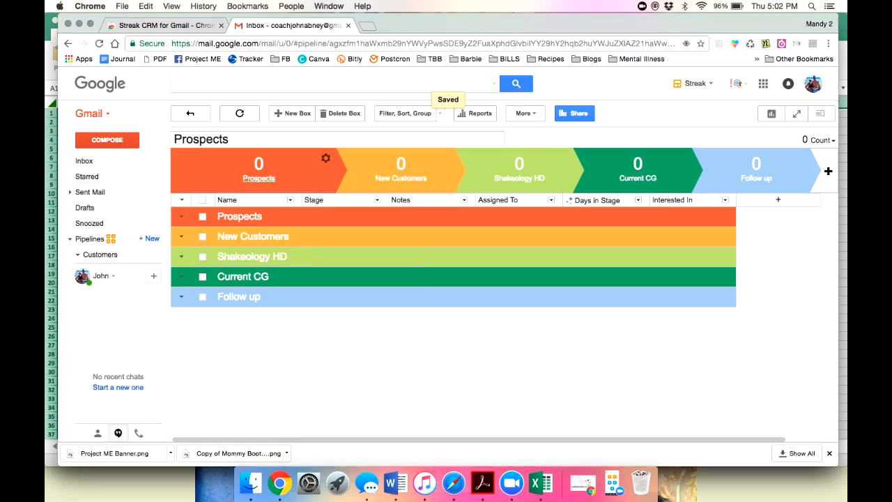
{"action": "left_click", "coordinate": [444, 158]}
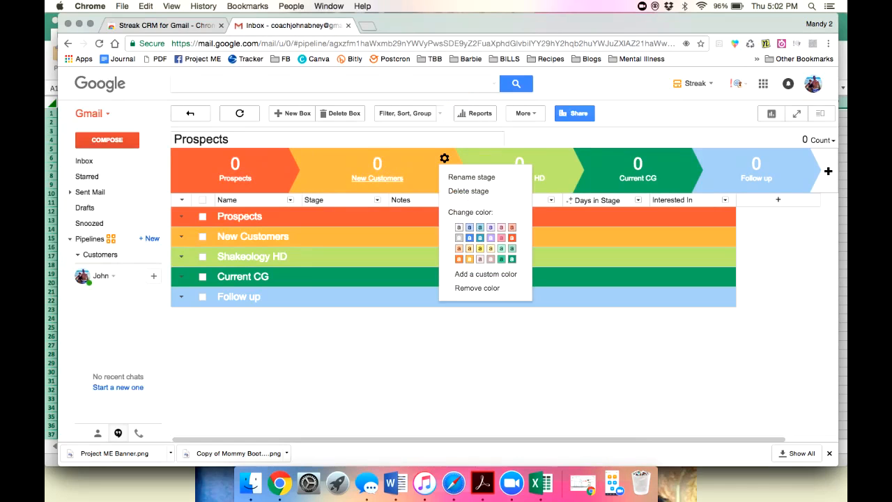
{"action": "left_click", "coordinate": [470, 176]}
{"action": "key", "text": "super+a"}
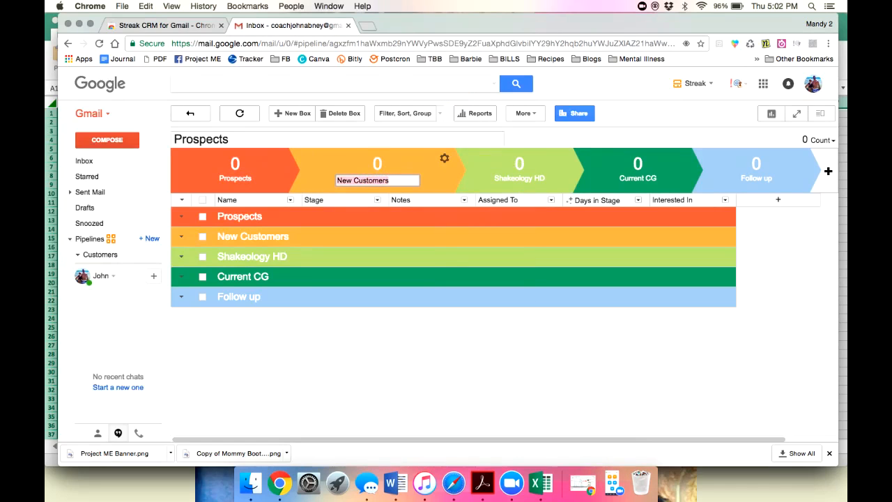
{"action": "type", "text": "Intere"}
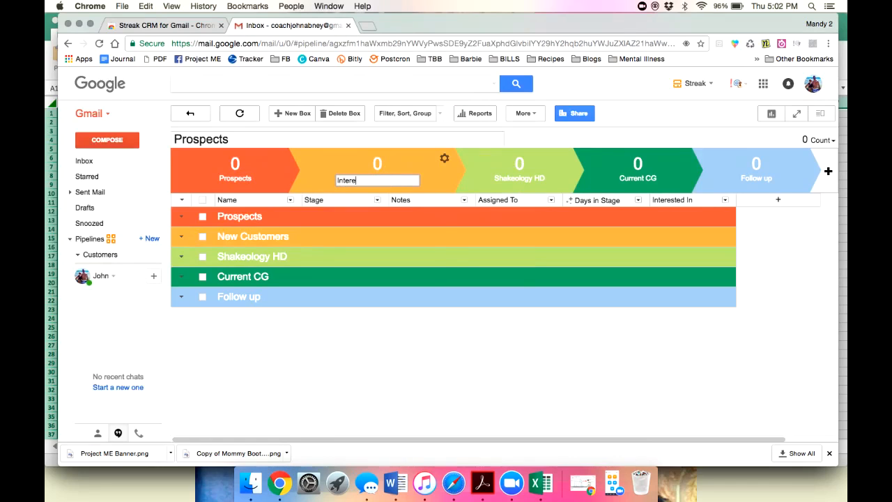
{"action": "type", "text": "sted/Invited"}
{"action": "key", "text": "Return"}
Rename the Shakeology HD and Current CG stages to Asking Questions and Created Account.
{"action": "left_click", "coordinate": [562, 158]}
{"action": "left_click", "coordinate": [590, 177]}
{"action": "double_click", "coordinate": [477, 180]}
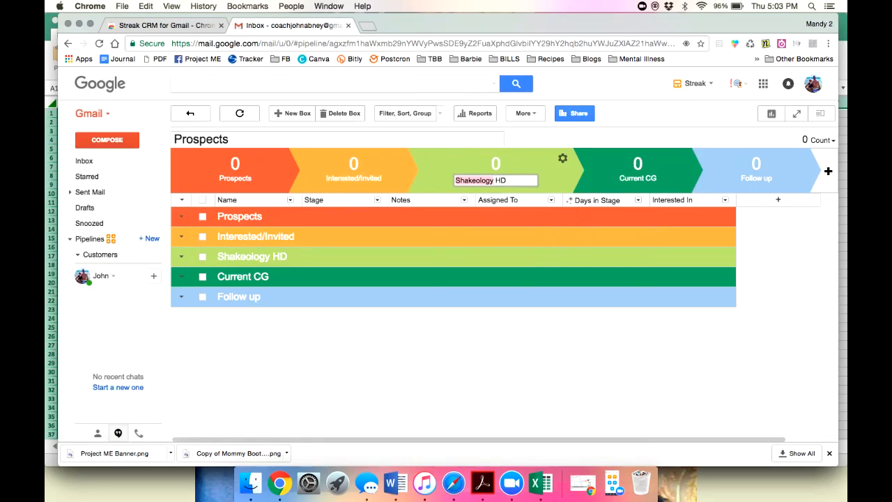
{"action": "key", "text": "super+a"}
{"action": "type", "text": "Asking Questions"}
{"action": "key", "text": "Return"}
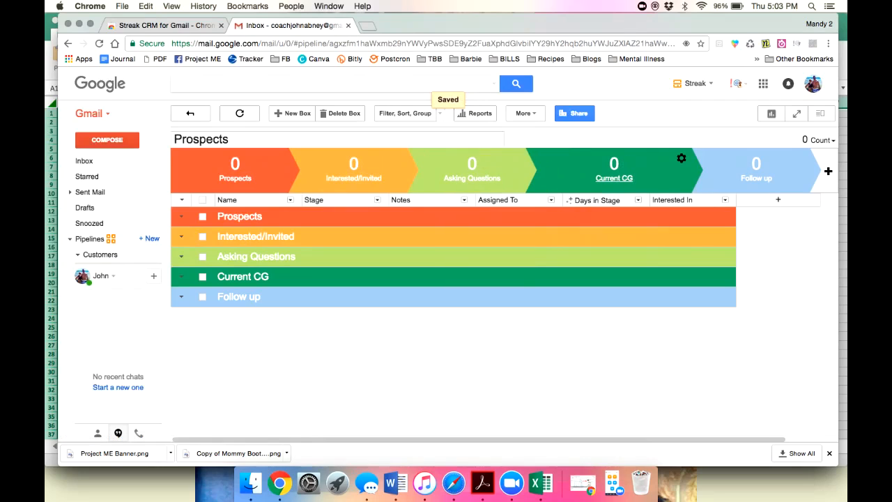
{"action": "left_click", "coordinate": [681, 158]}
{"action": "left_click", "coordinate": [708, 177]}
{"action": "triple_click", "coordinate": [601, 180]}
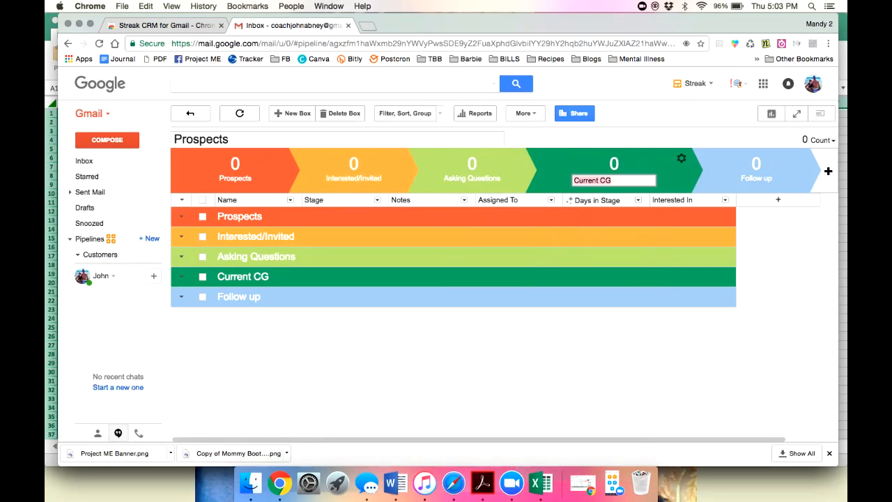
{"action": "type", "text": "Created Account"}
{"action": "key", "text": "Return"}
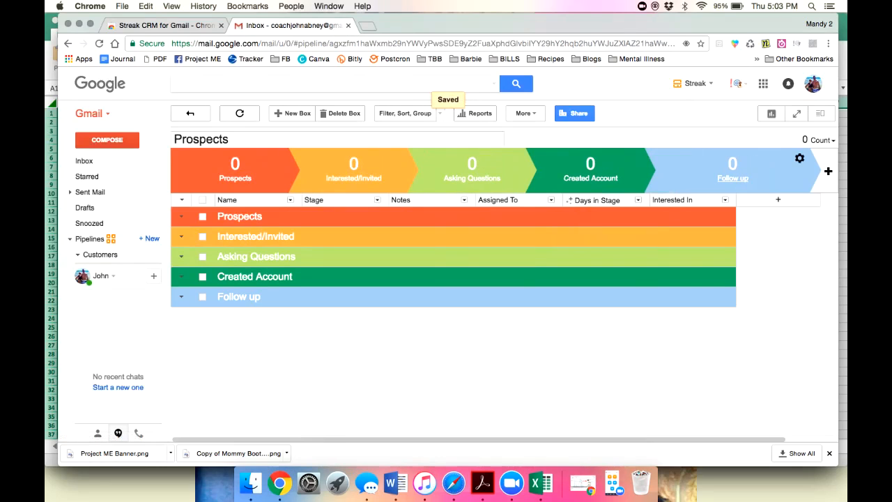
Rename the Follow up stage to Placed Order and Created Account to Sent Link.
{"action": "left_click", "coordinate": [799, 159]}
{"action": "left_click", "coordinate": [745, 176]}
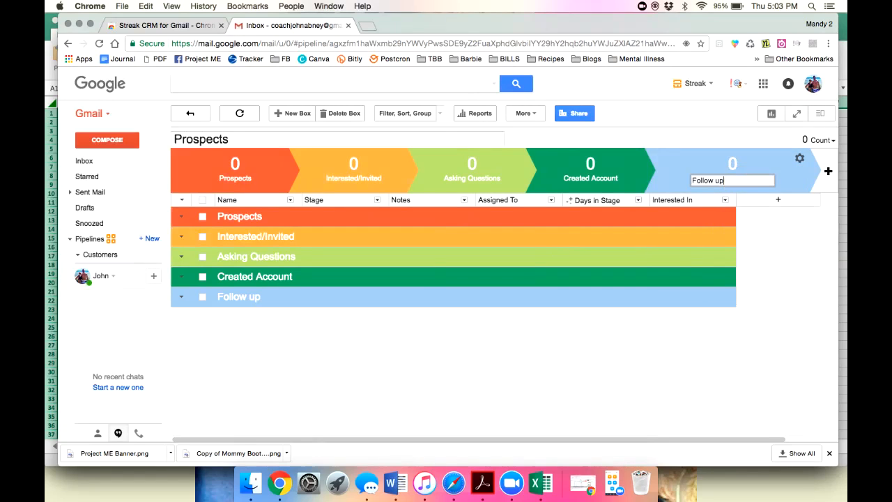
{"action": "key", "text": "super+a"}
{"action": "key", "text": "BackSpace"}
{"action": "type", "text": "Placed Order"}
{"action": "key", "text": "Return"}
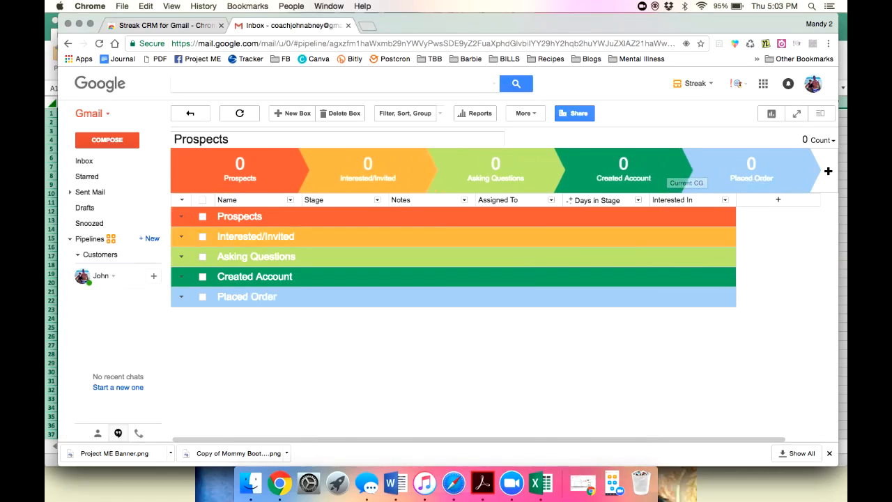
{"action": "left_click", "coordinate": [681, 159]}
{"action": "left_click", "coordinate": [707, 177]}
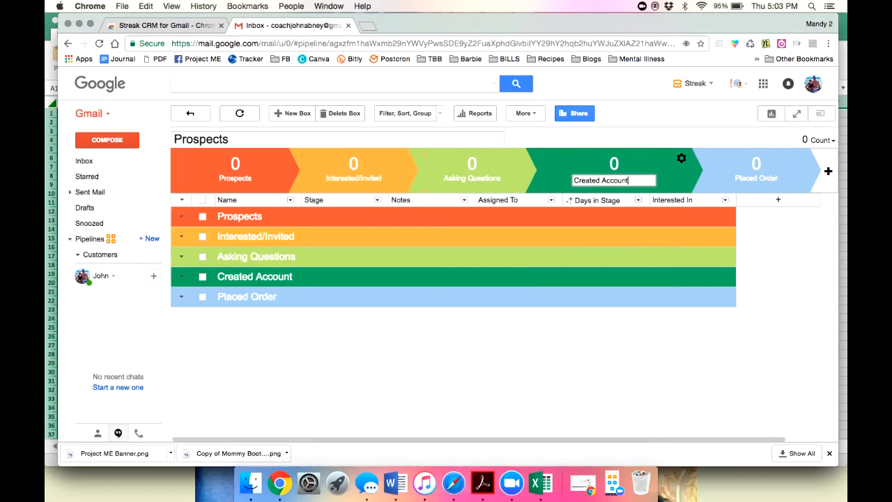
{"action": "left_click_drag", "start_coordinate": [629, 180], "coordinate": [573, 181]}
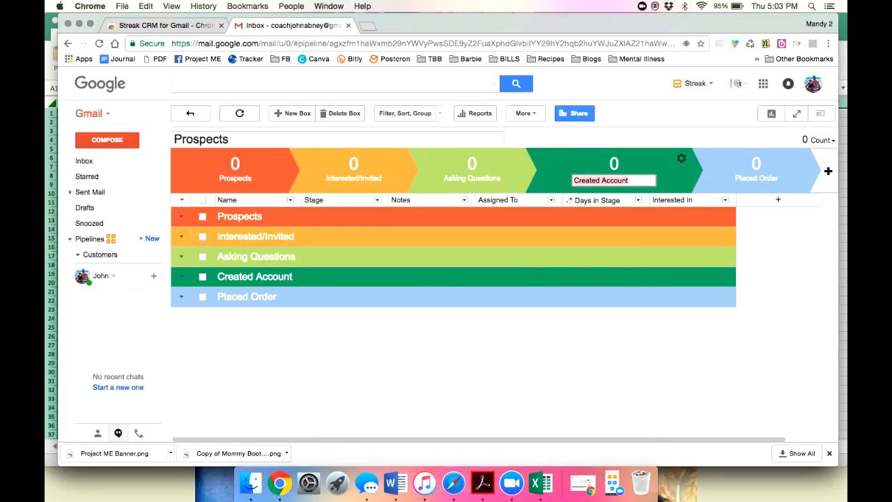
{"action": "type", "text": "Sent"}
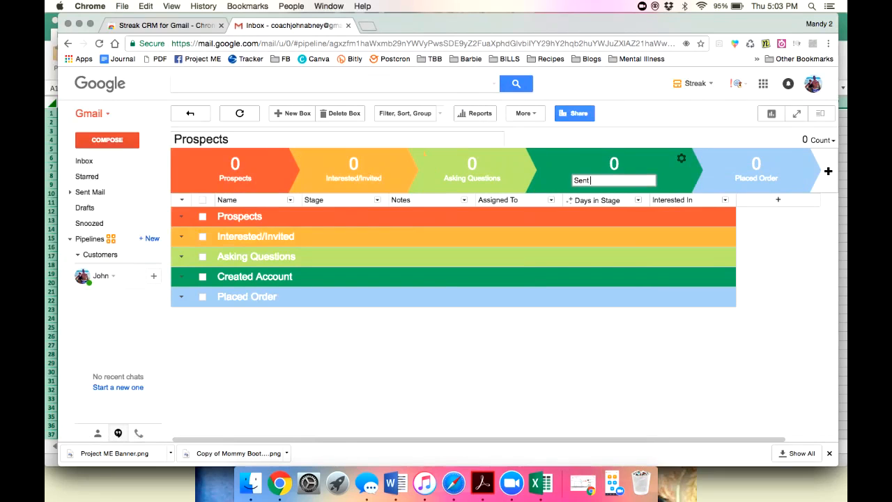
{"action": "type", "text": " Link"}
{"action": "key", "text": "Return"}
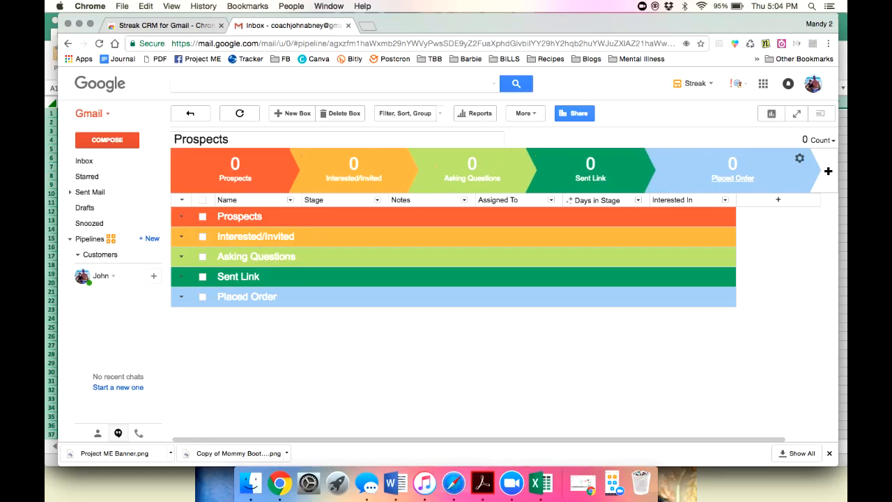
Add a sixth 'Follow up' stage after Placed Order, then open the My Leads view.
{"action": "left_click", "coordinate": [828, 171]}
{"action": "type", "text": "Follow up"}
{"action": "key", "text": "Return"}
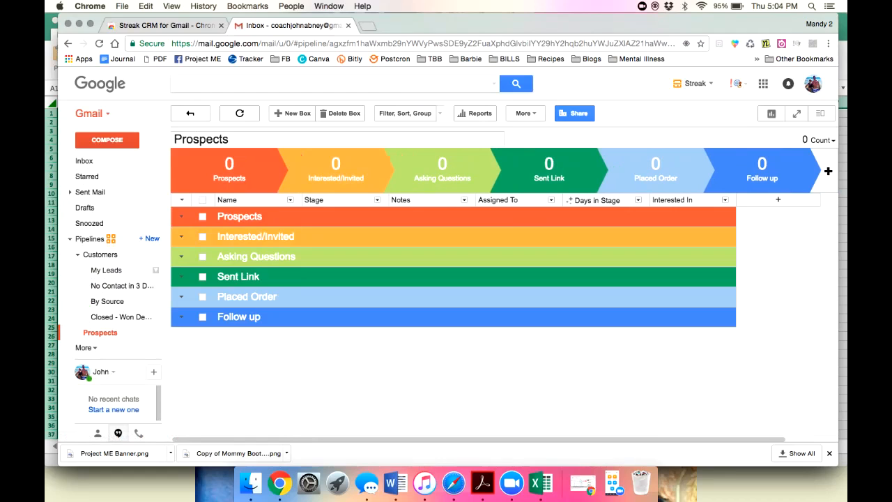
{"action": "left_click", "coordinate": [106, 270]}
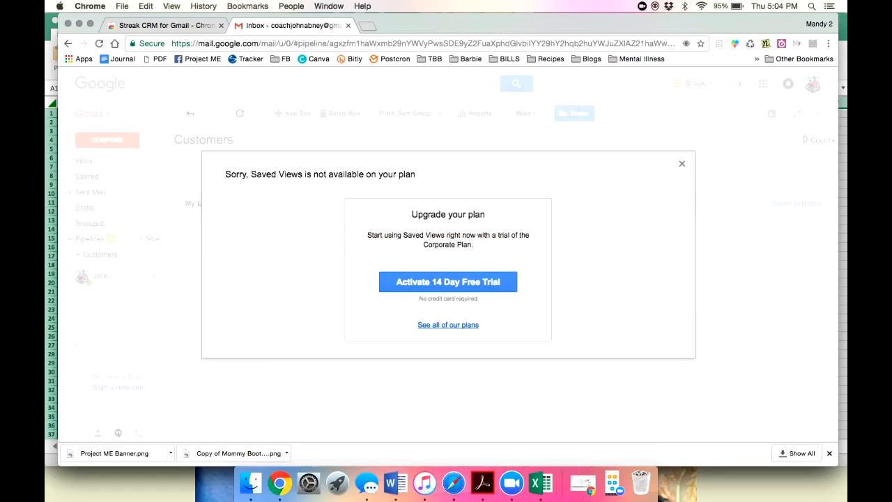
Dismiss the Saved Views notice, return to the Customers pipeline and collapse its views list.
{"action": "left_click", "coordinate": [681, 164]}
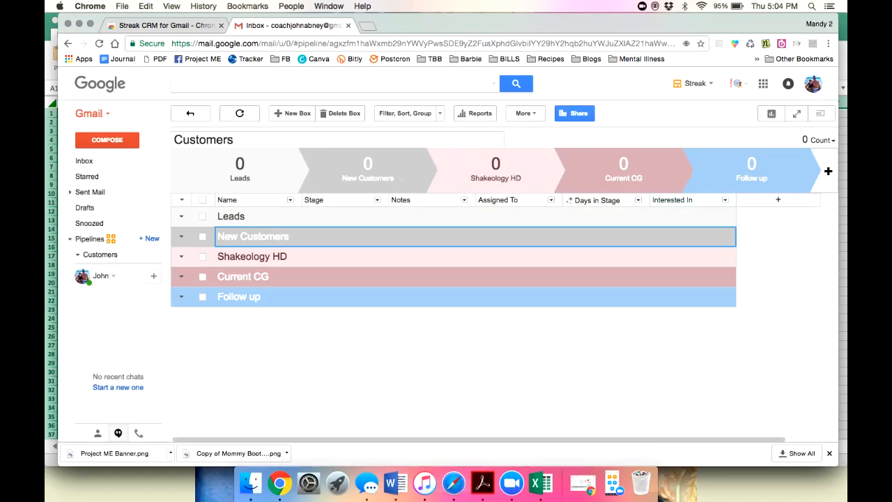
{"action": "left_click", "coordinate": [155, 271]}
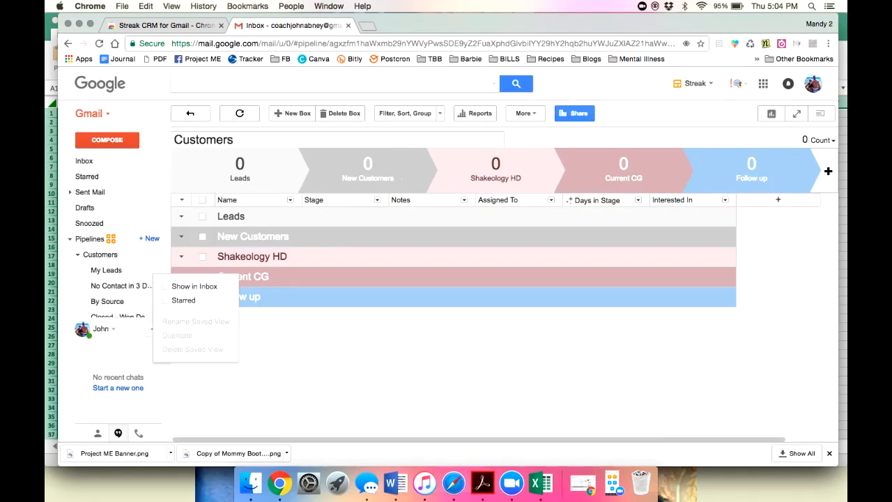
{"action": "left_click", "coordinate": [100, 254]}
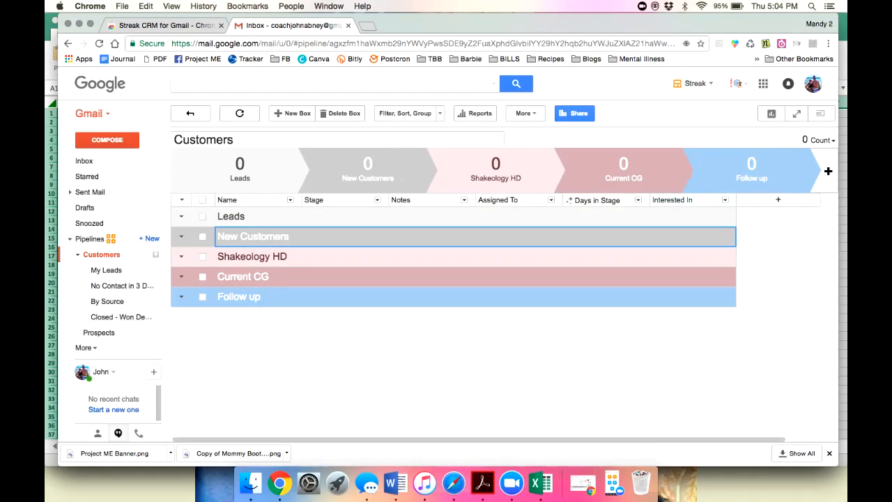
{"action": "left_click", "coordinate": [99, 332]}
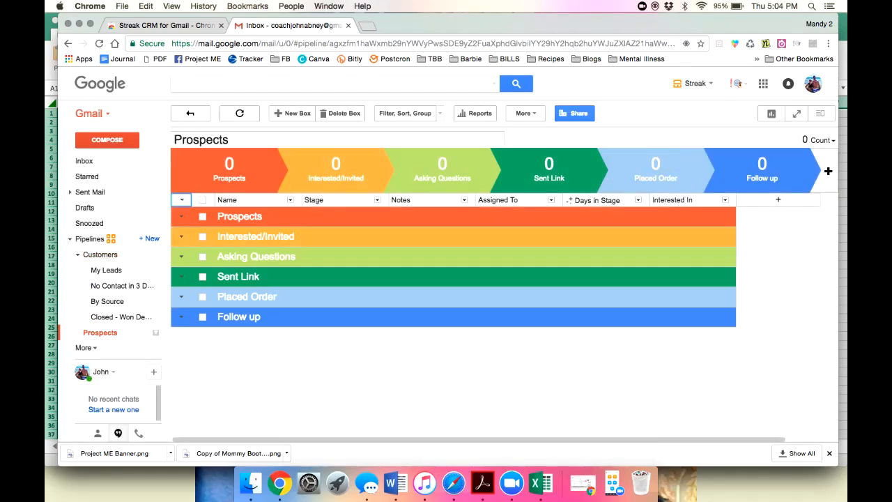
{"action": "left_click", "coordinate": [101, 254]}
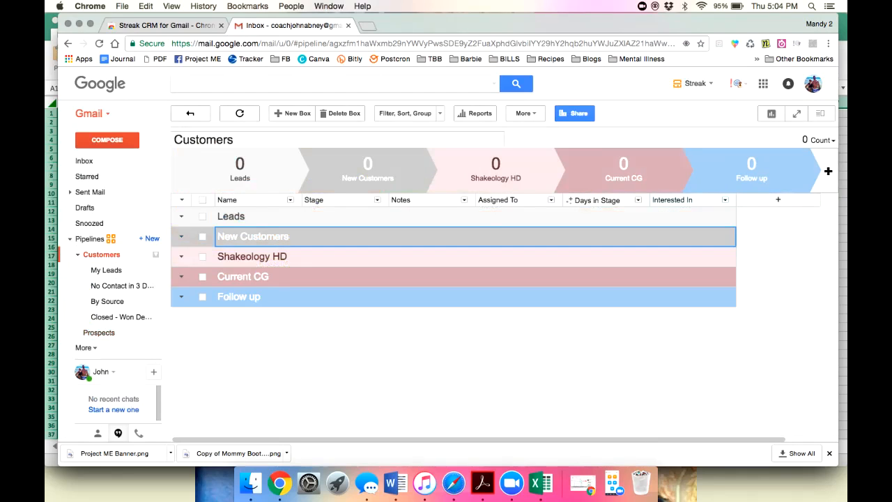
{"action": "left_click", "coordinate": [78, 254]}
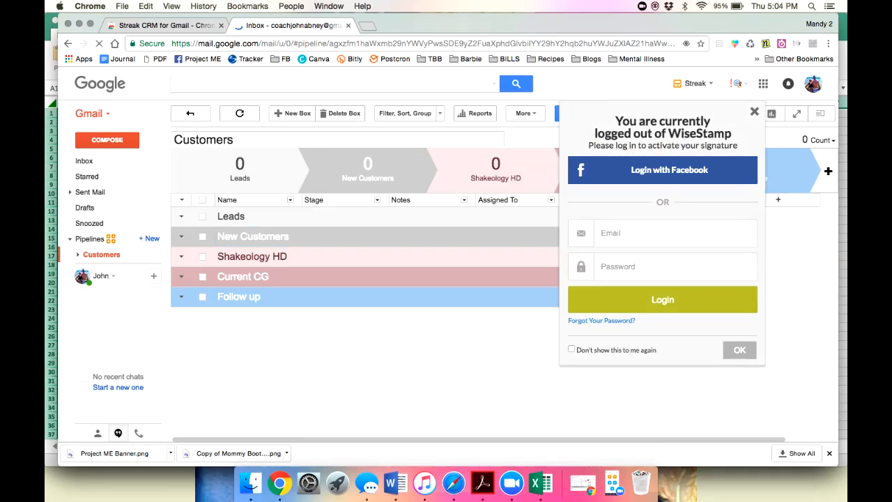
Close the Streak details in the Web Store, search for WiseStamp, then return to Gmail.
{"action": "left_click", "coordinate": [166, 26]}
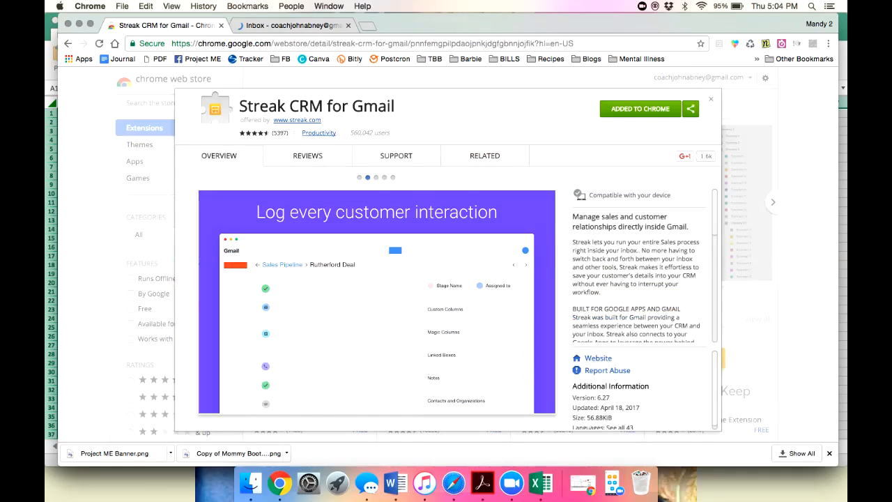
{"action": "left_click", "coordinate": [711, 99]}
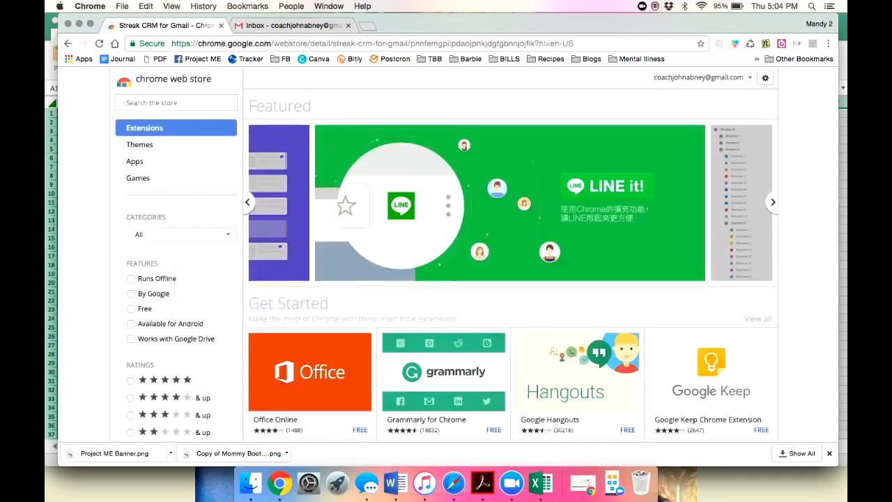
{"action": "left_click", "coordinate": [176, 103]}
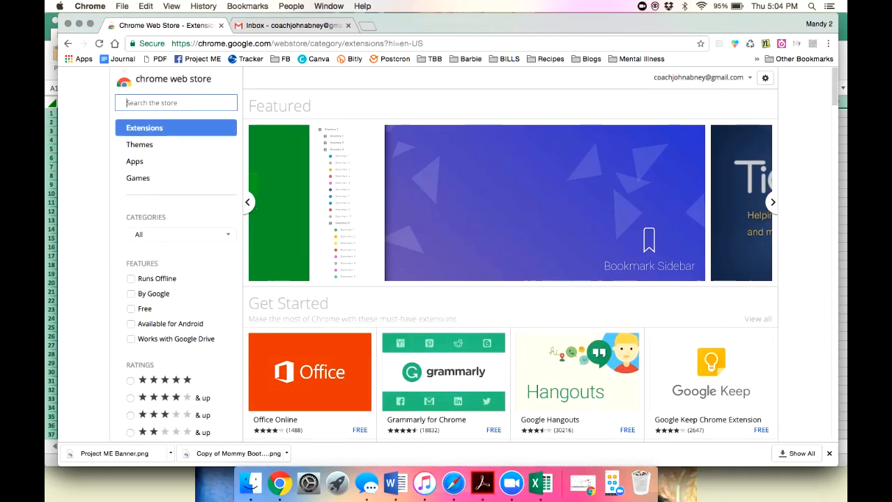
{"action": "type", "text": "wise"}
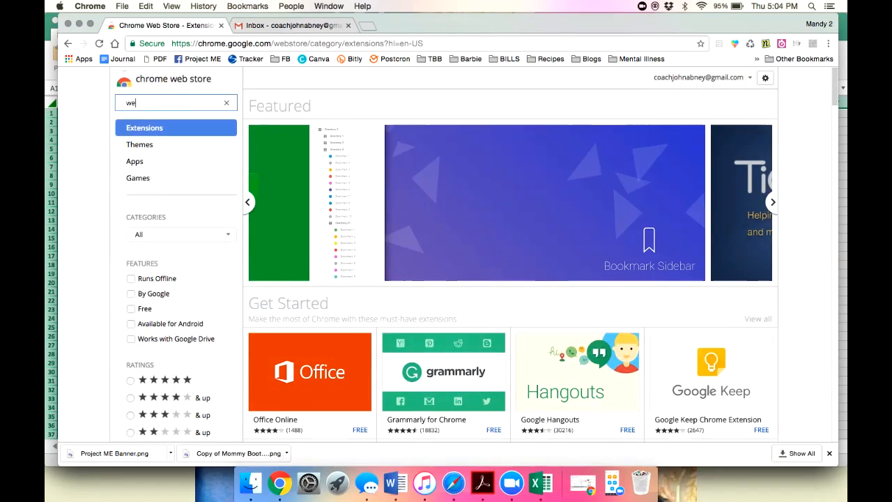
{"action": "type", "text": "st"}
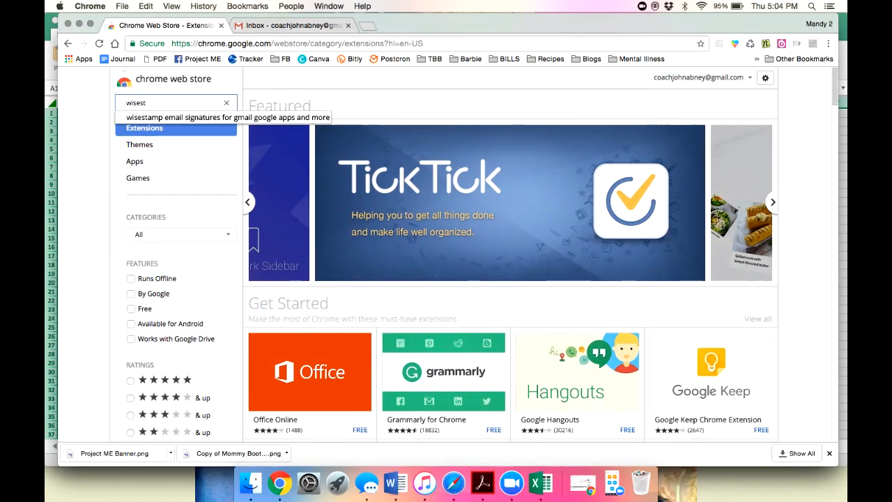
{"action": "key", "text": "Down"}
{"action": "key", "text": "Return"}
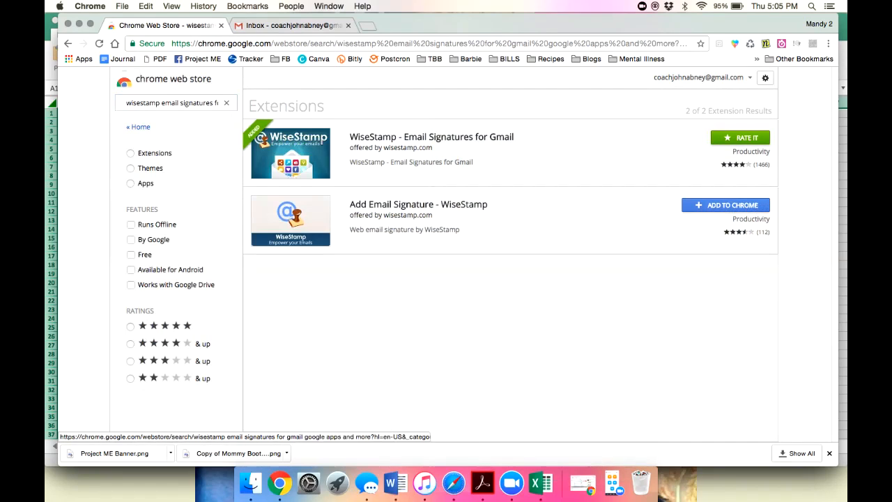
{"action": "left_click", "coordinate": [292, 25]}
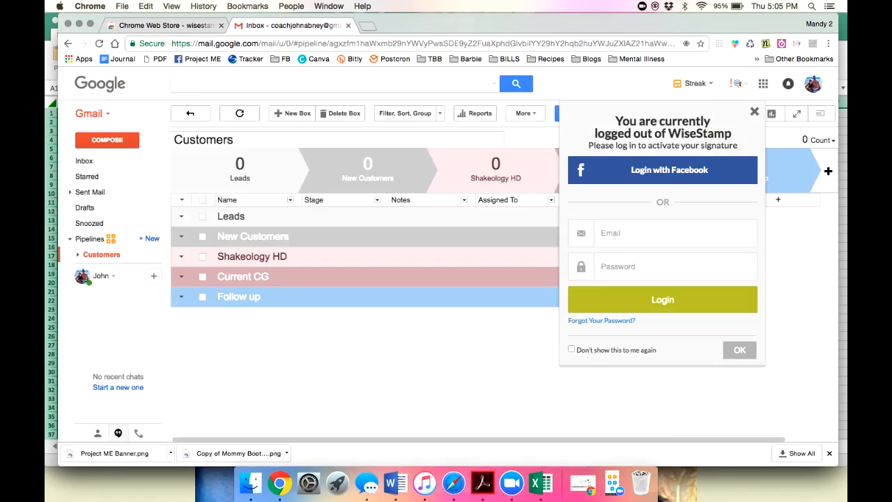
Log in to WiseStamp by entering the account e-mail and password.
{"action": "left_click", "coordinate": [675, 233]}
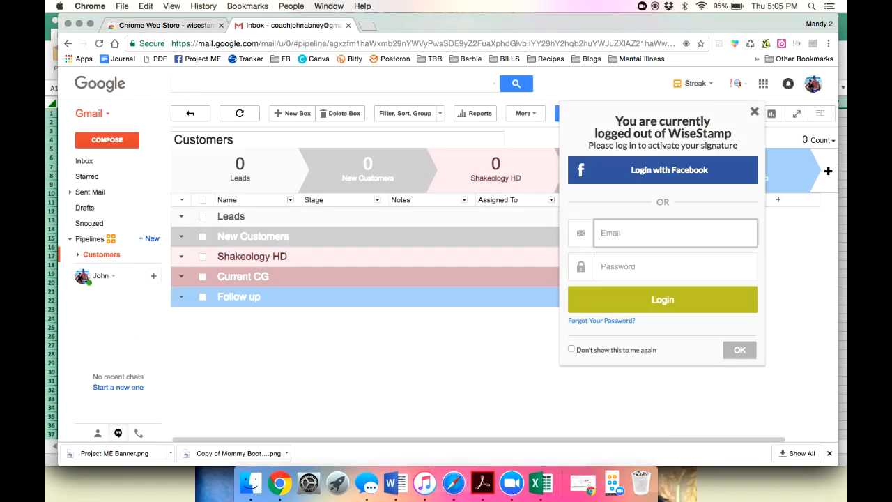
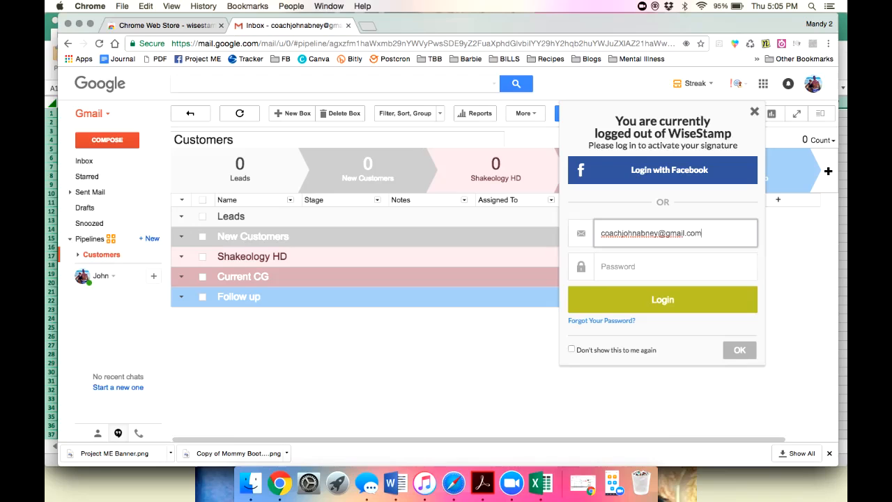
{"action": "key", "text": "Tab"}
{"action": "type", "text": "********"}
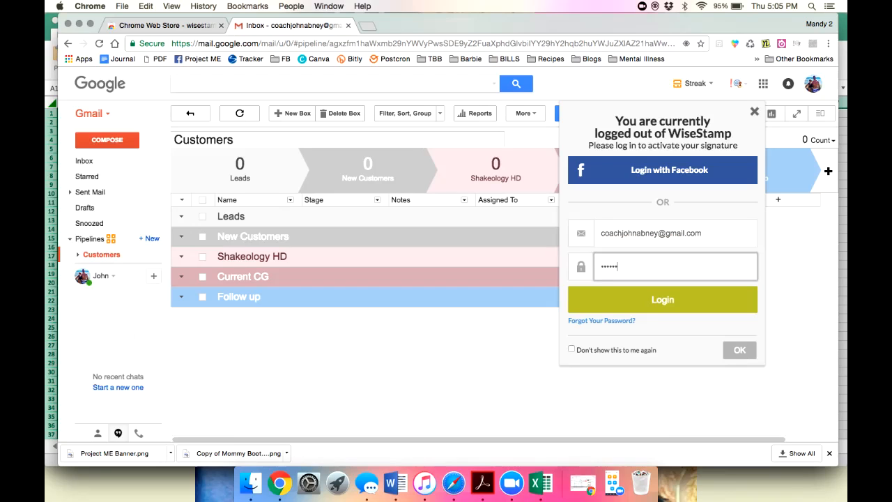
{"action": "key", "text": "Return"}
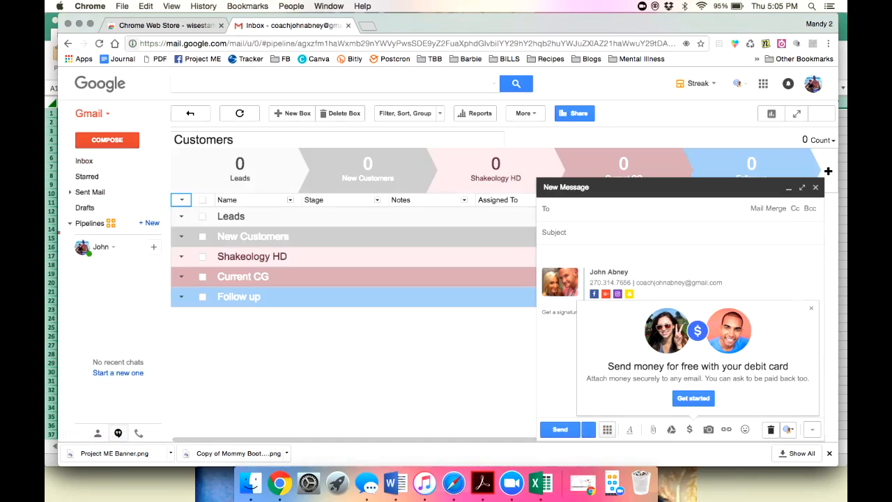
Close the Send money popup and choose Edit your signature from the WiseStamp header icon.
{"action": "left_click", "coordinate": [808, 308]}
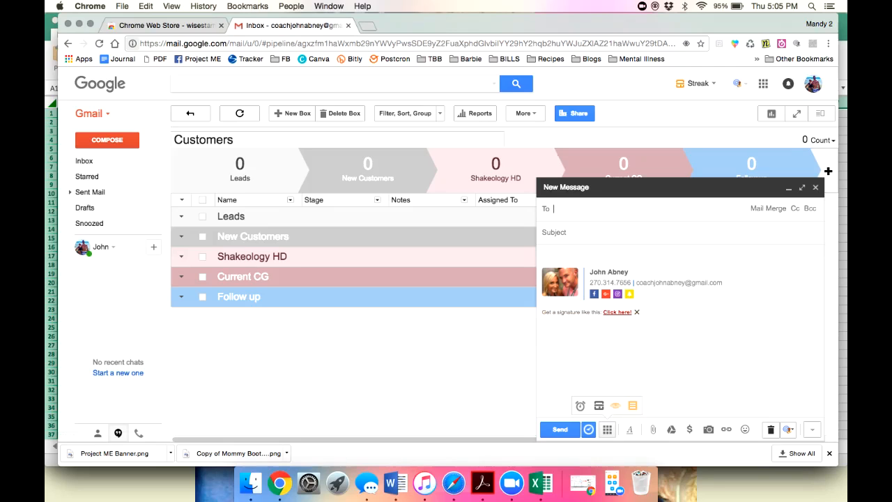
{"action": "left_click", "coordinate": [738, 84]}
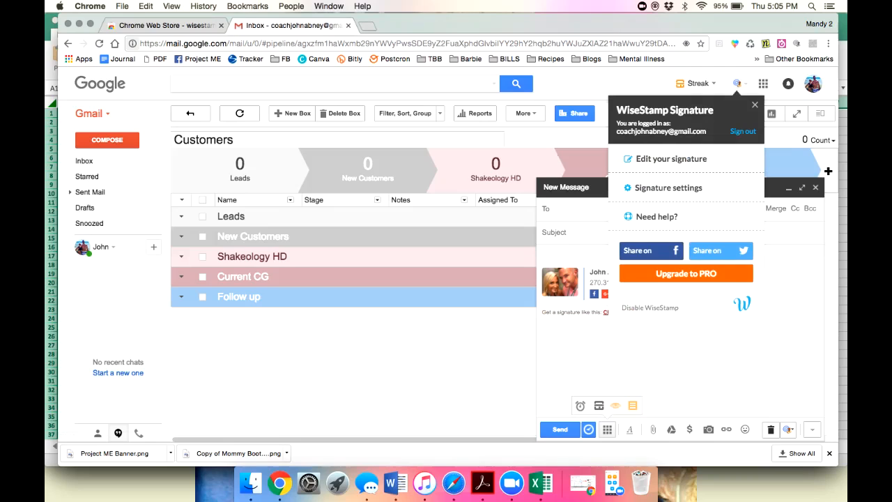
{"action": "left_click", "coordinate": [670, 159]}
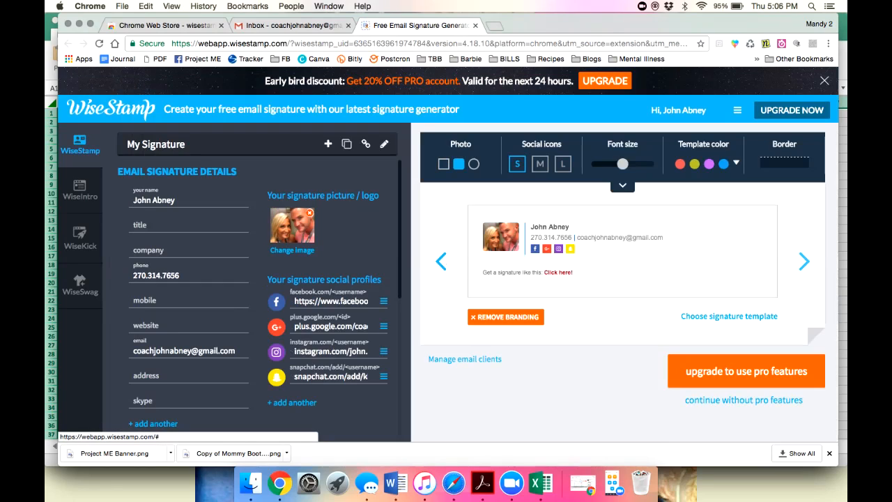
Step through ten signature templates, ending on the layout with blue Phone and Email labels.
{"action": "left_click", "coordinate": [804, 261]}
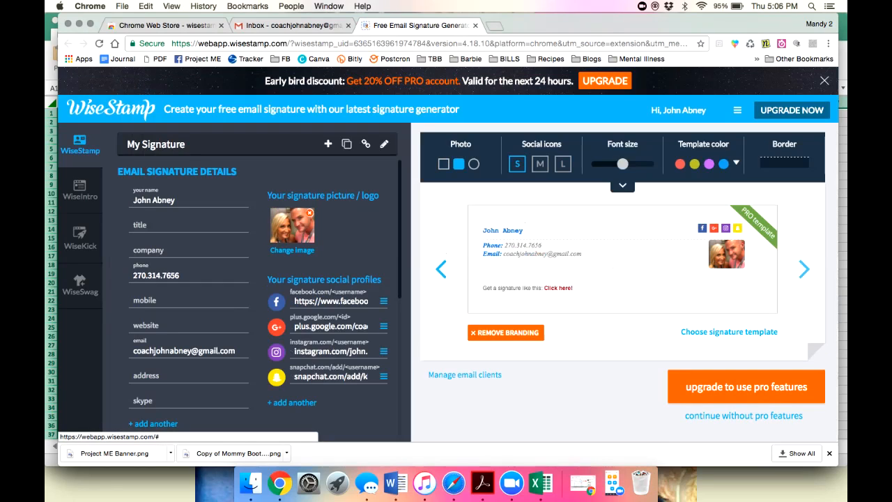
{"action": "left_click", "coordinate": [804, 267]}
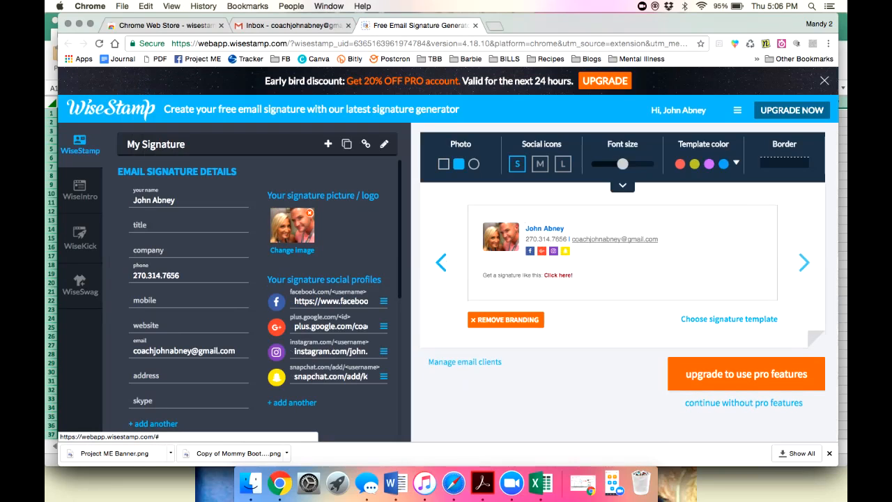
{"action": "left_click", "coordinate": [804, 263]}
{"action": "left_click", "coordinate": [804, 268]}
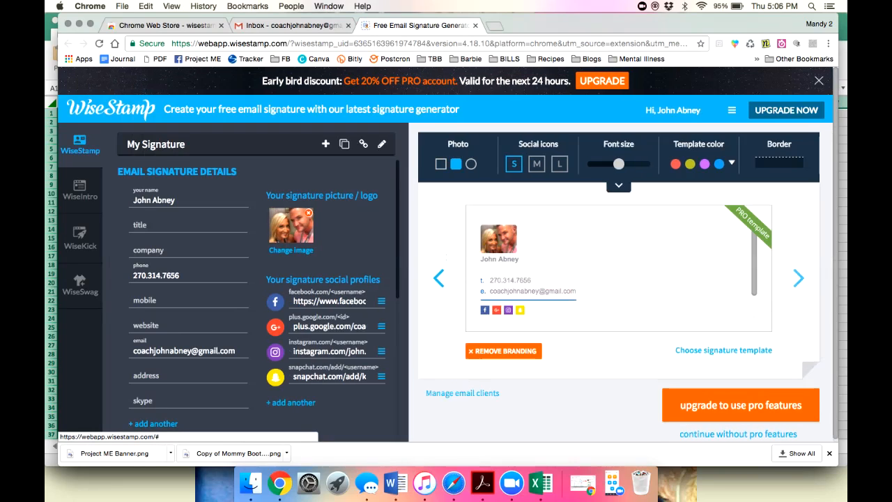
{"action": "left_click", "coordinate": [802, 270]}
{"action": "left_click", "coordinate": [803, 270]}
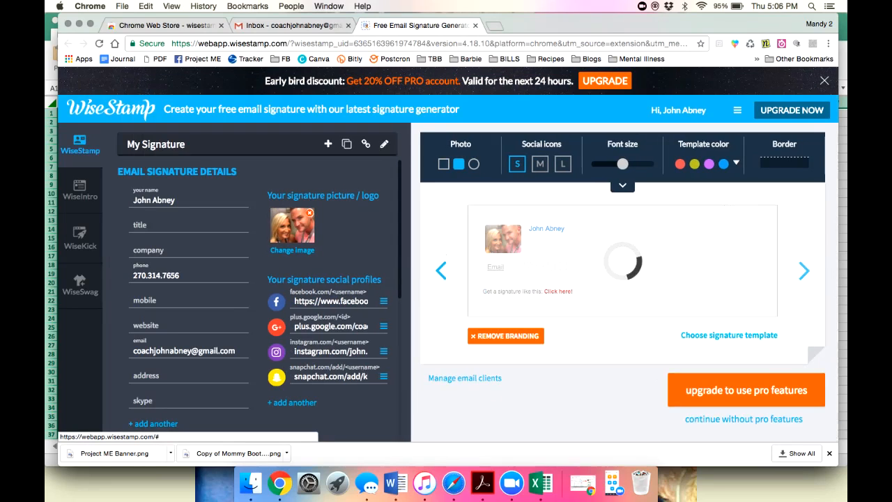
{"action": "left_click", "coordinate": [801, 274]}
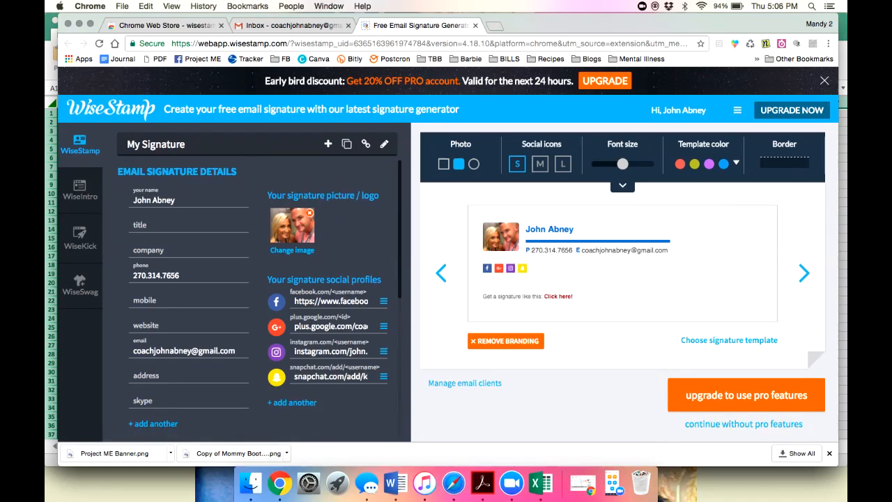
{"action": "left_click", "coordinate": [805, 273]}
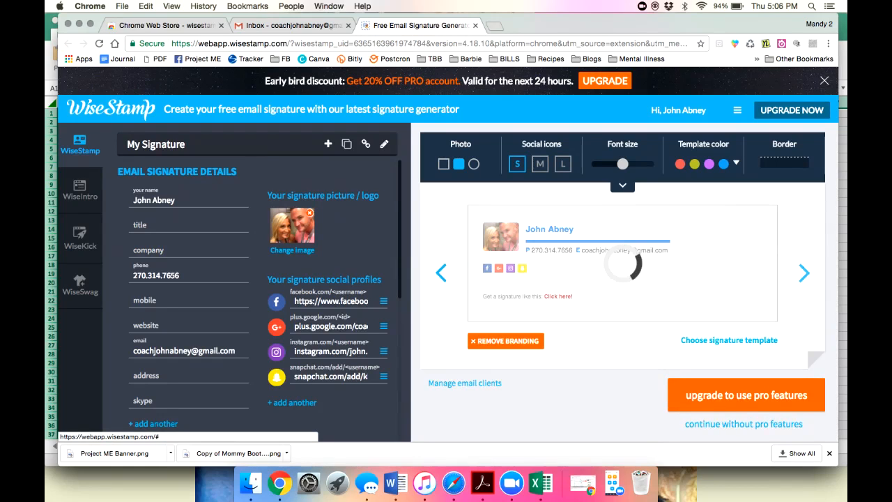
{"action": "left_click", "coordinate": [804, 268]}
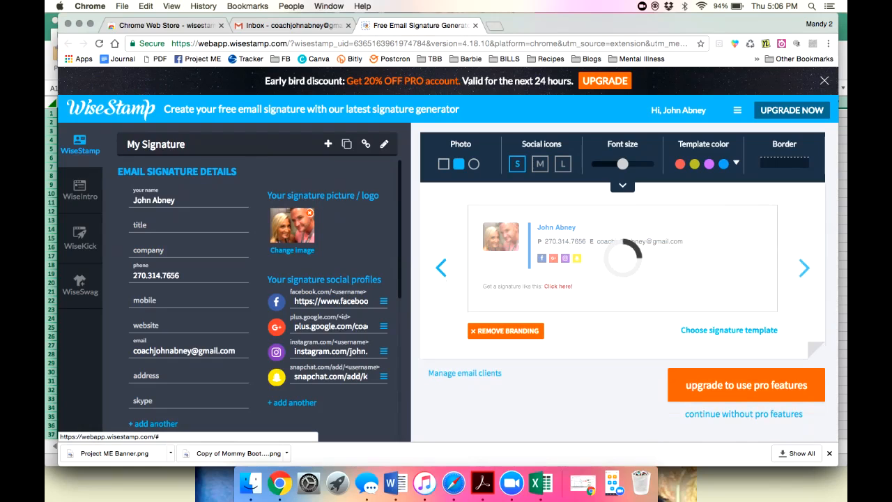
{"action": "left_click", "coordinate": [804, 270]}
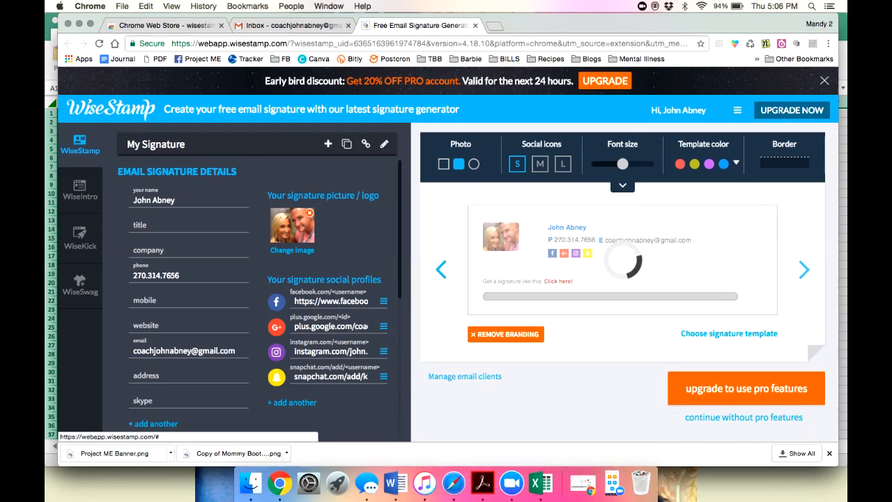
{"action": "scroll", "coordinate": [258, 300], "scroll_direction": "down", "scroll_amount": 3}
{"action": "scroll", "coordinate": [258, 300], "scroll_direction": "down", "scroll_amount": 5}
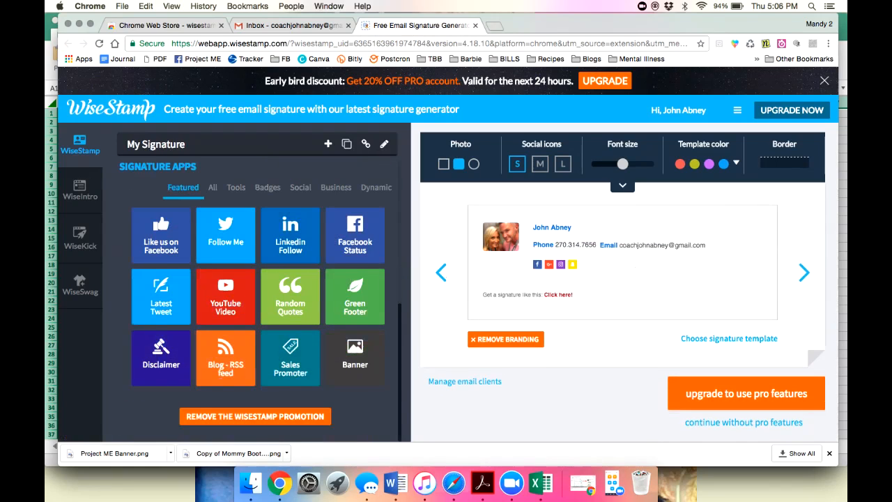
Preview two more signature templates, briefly expanding and collapsing the design options.
{"action": "scroll", "coordinate": [257, 300], "scroll_direction": "up", "scroll_amount": 8}
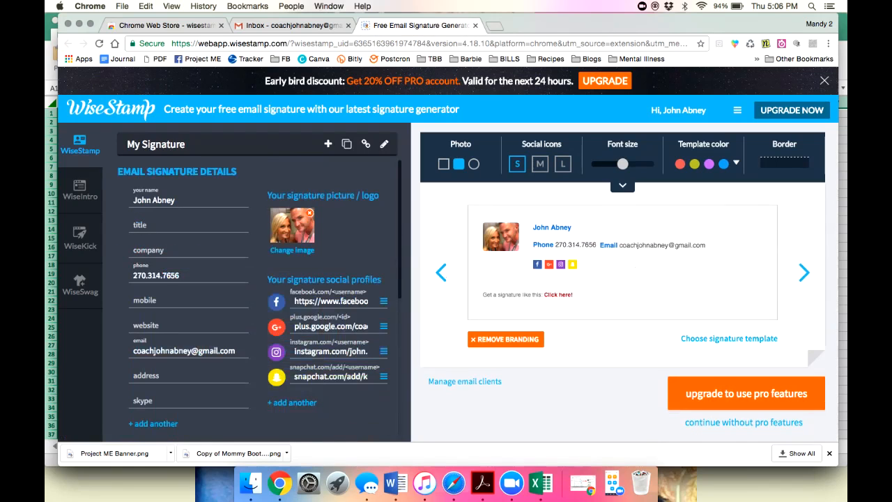
{"action": "left_click", "coordinate": [805, 273]}
{"action": "left_click", "coordinate": [622, 185]}
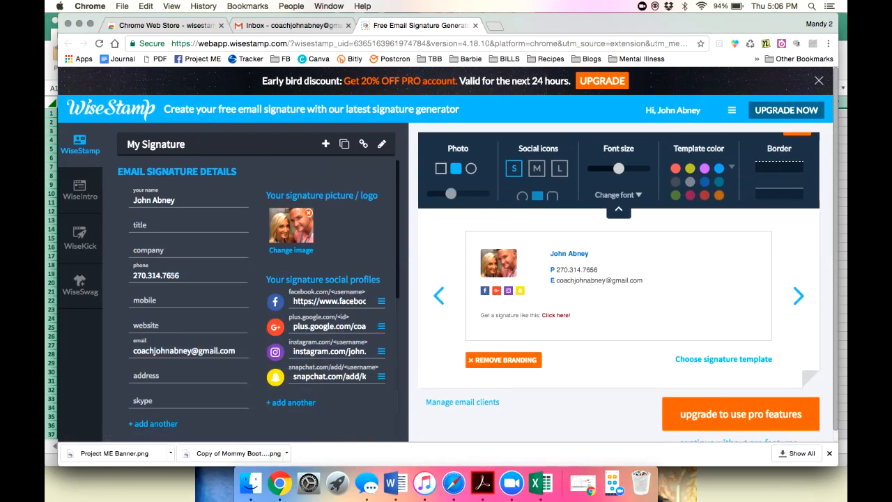
{"action": "left_click", "coordinate": [619, 273]}
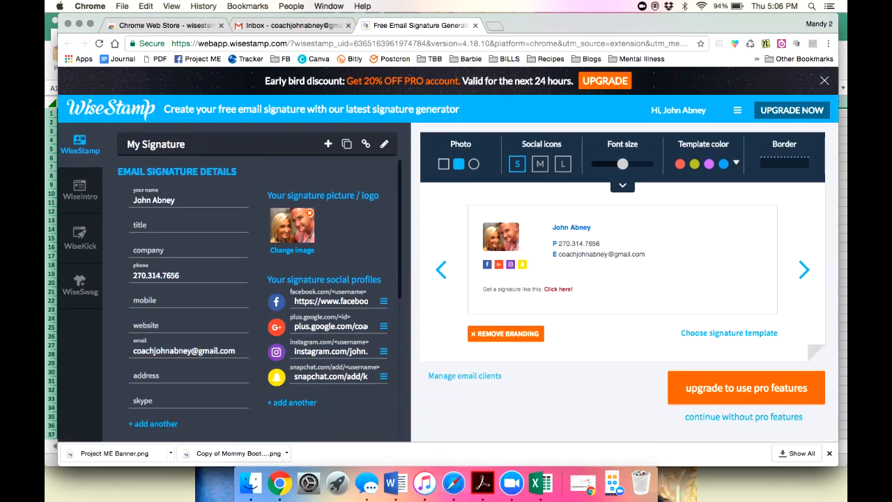
{"action": "scroll", "coordinate": [258, 300], "scroll_direction": "down", "scroll_amount": 8}
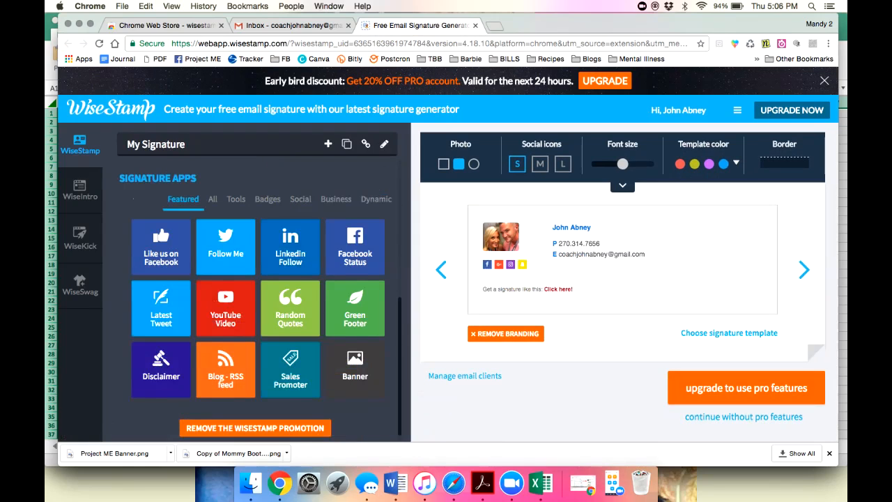
{"action": "scroll", "coordinate": [260, 302], "scroll_direction": "down", "scroll_amount": 1}
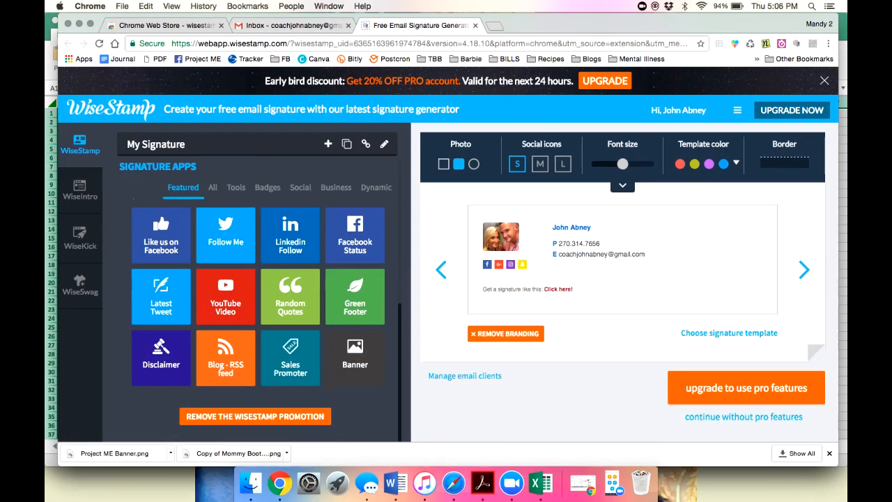
{"action": "left_click", "coordinate": [803, 269]}
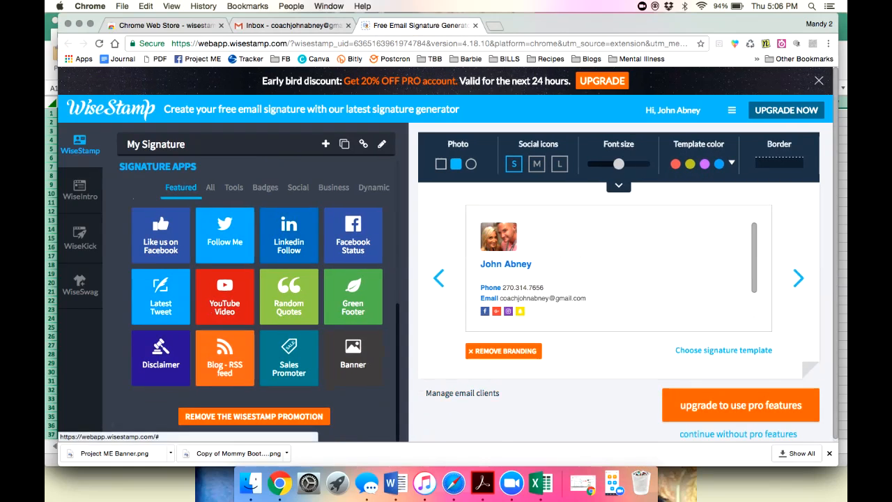
Load one last template, then go back to Gmail and close the New Message draft.
{"action": "scroll", "coordinate": [740, 404], "scroll_direction": "down", "scroll_amount": 1}
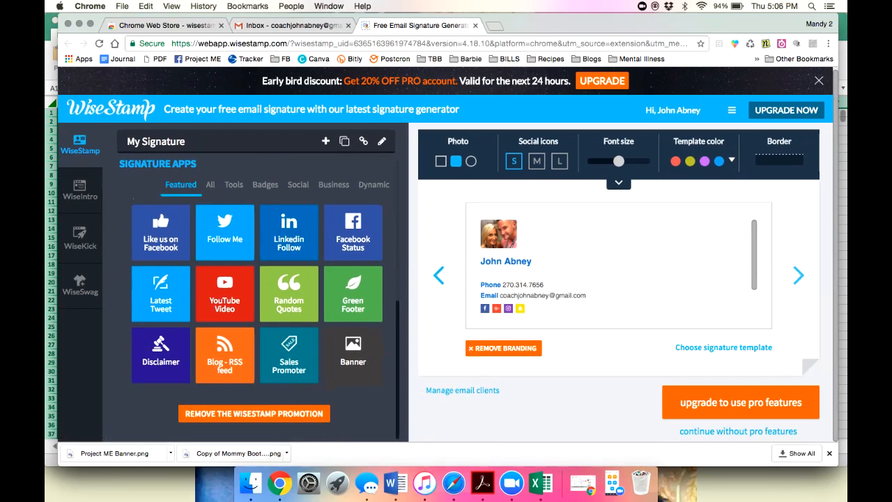
{"action": "left_click", "coordinate": [799, 276]}
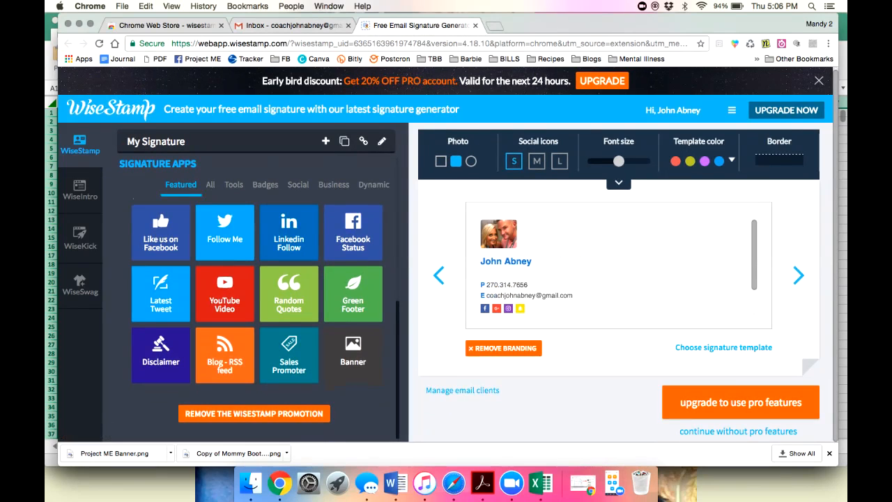
{"action": "left_click", "coordinate": [296, 25]}
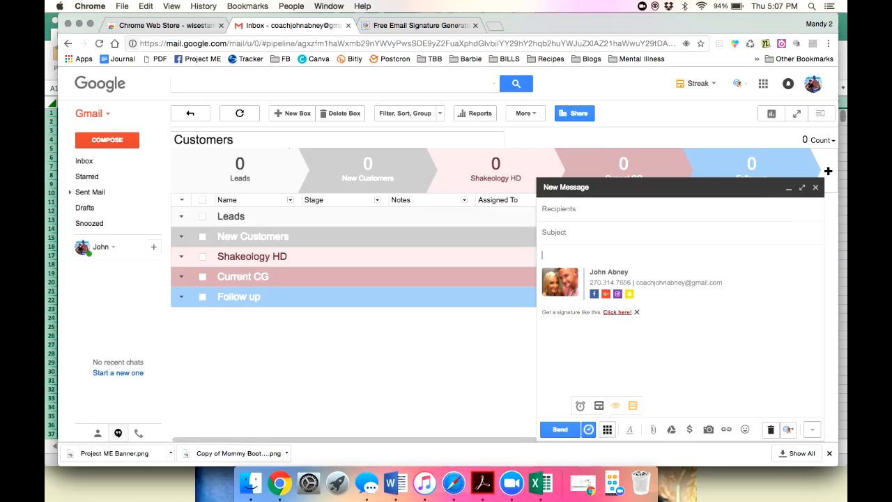
{"action": "left_click", "coordinate": [816, 188]}
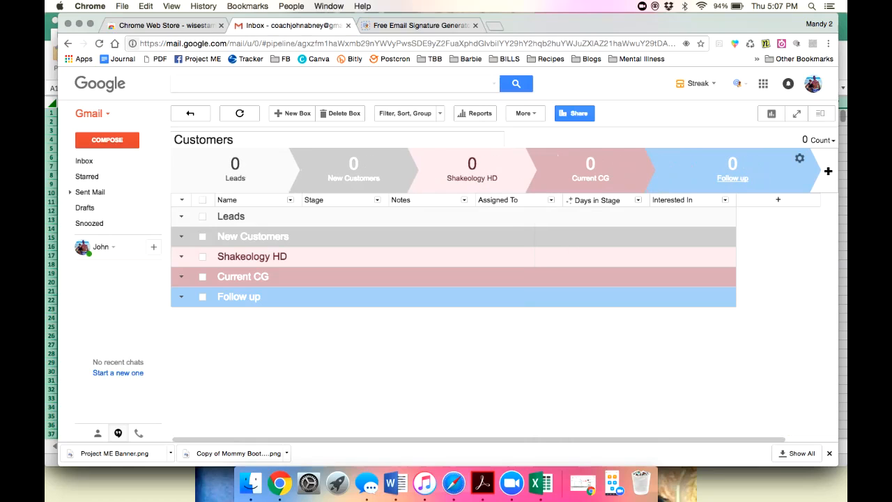